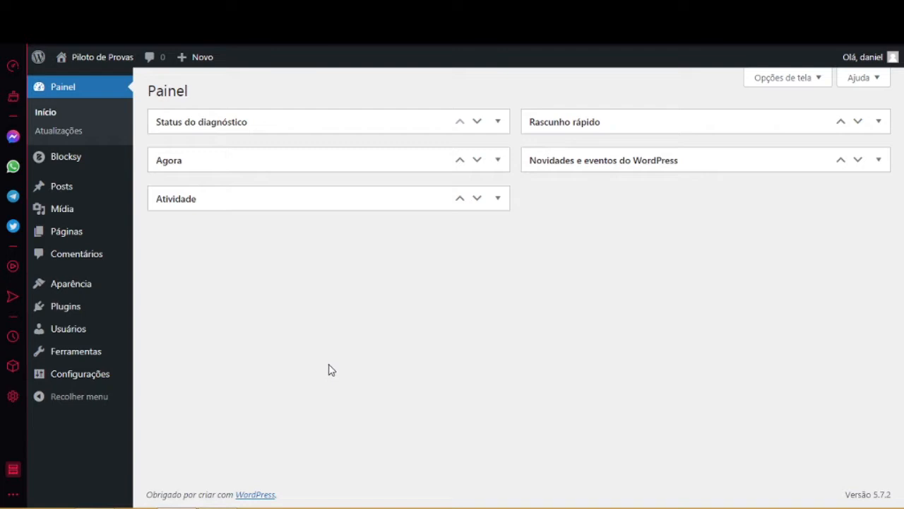
Reveal the Aparência submenu in the dashboard's left admin menu.
{"action": "mouse_move", "coordinate": [77, 286]}
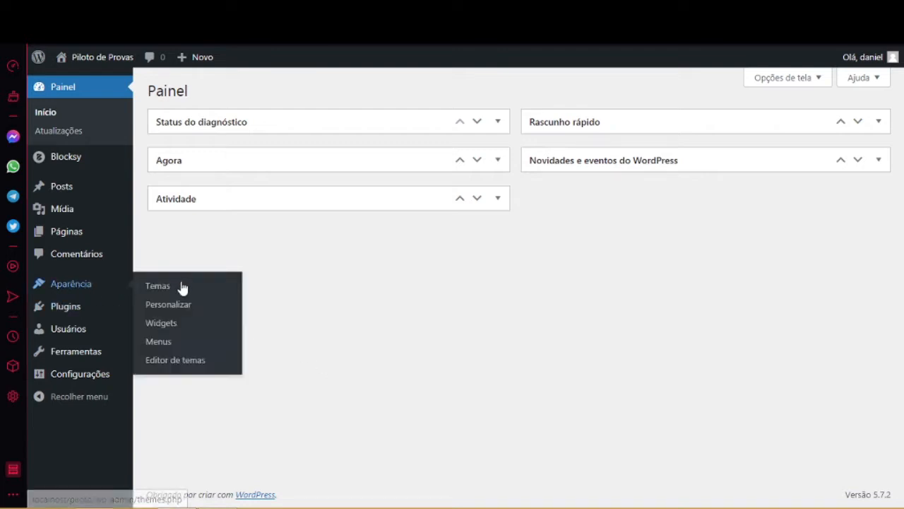
Open the Customizer via Personalizar and go to the Rodapé footer builder.
{"action": "left_click", "coordinate": [173, 309]}
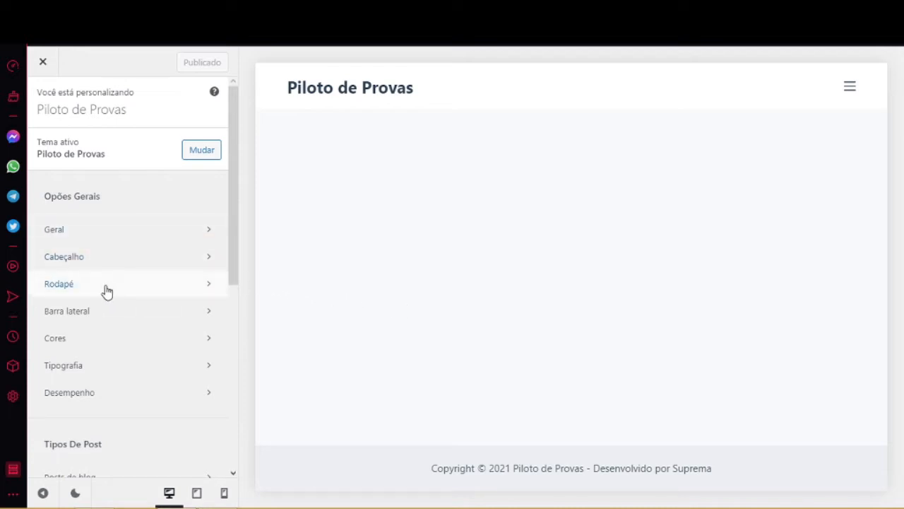
{"action": "left_click", "coordinate": [137, 291]}
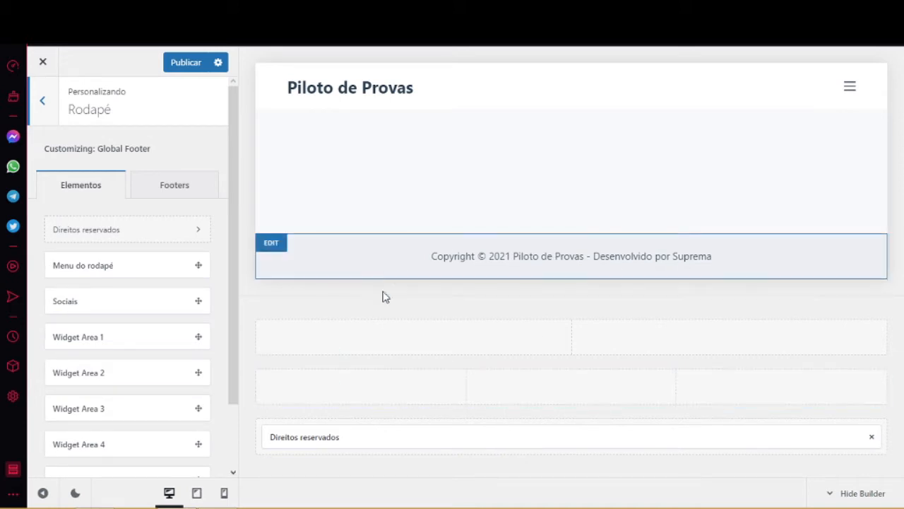
Open the Linha inferior row settings in the footer builder.
{"action": "mouse_move", "coordinate": [305, 424]}
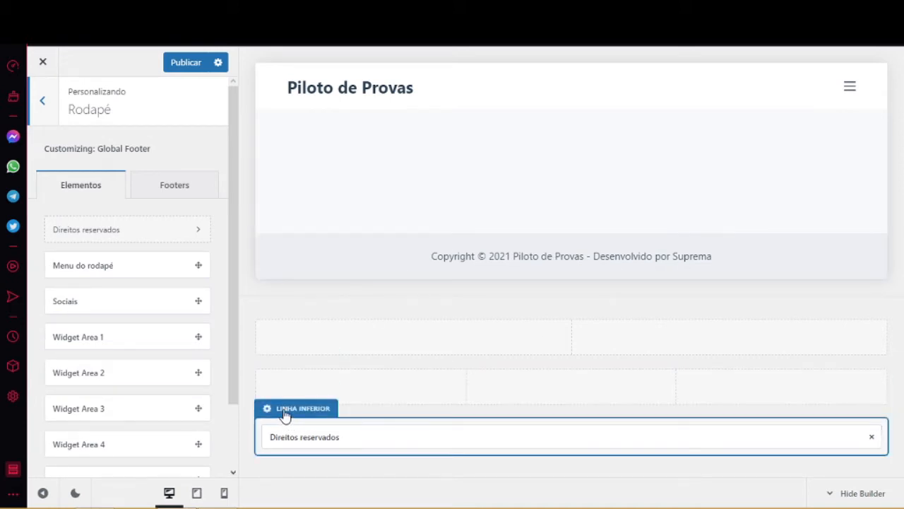
{"action": "left_click", "coordinate": [297, 408]}
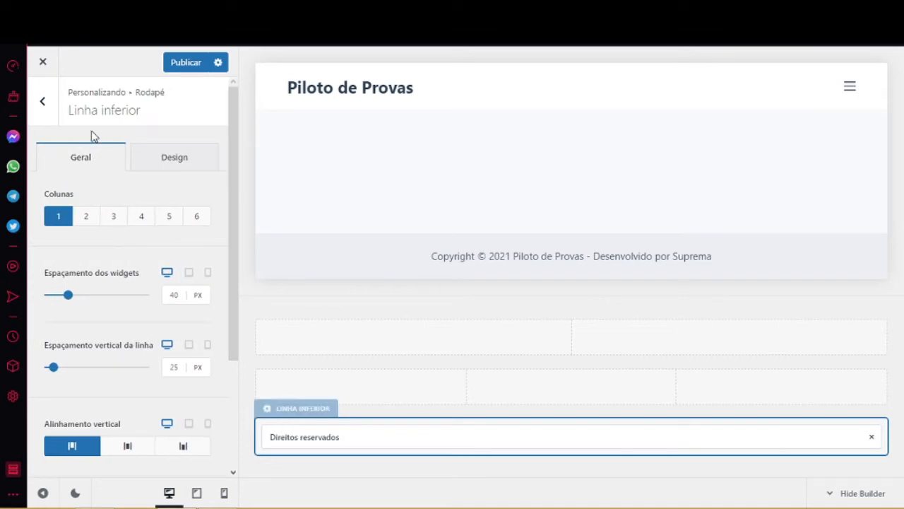
Set the bottom row's Fundo da linha to Color 3 (#415161) on the Design tab.
{"action": "left_click", "coordinate": [180, 159]}
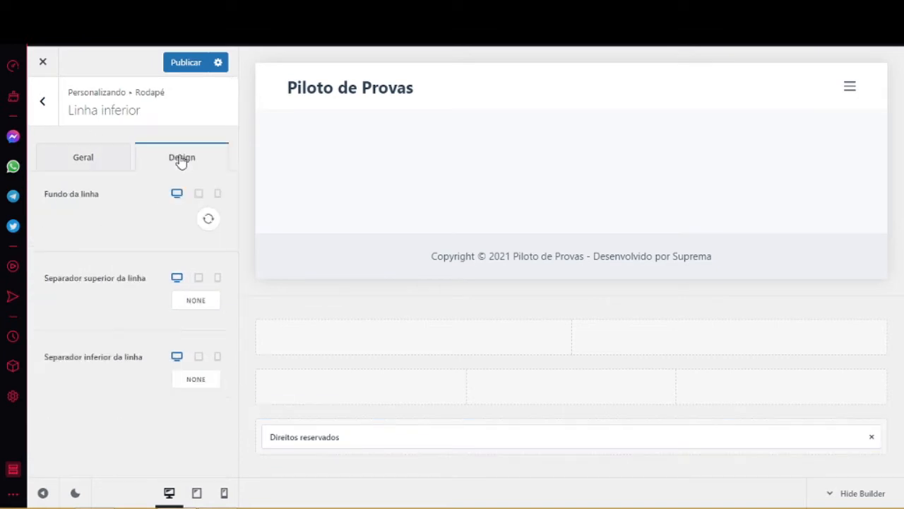
{"action": "left_click", "coordinate": [207, 222]}
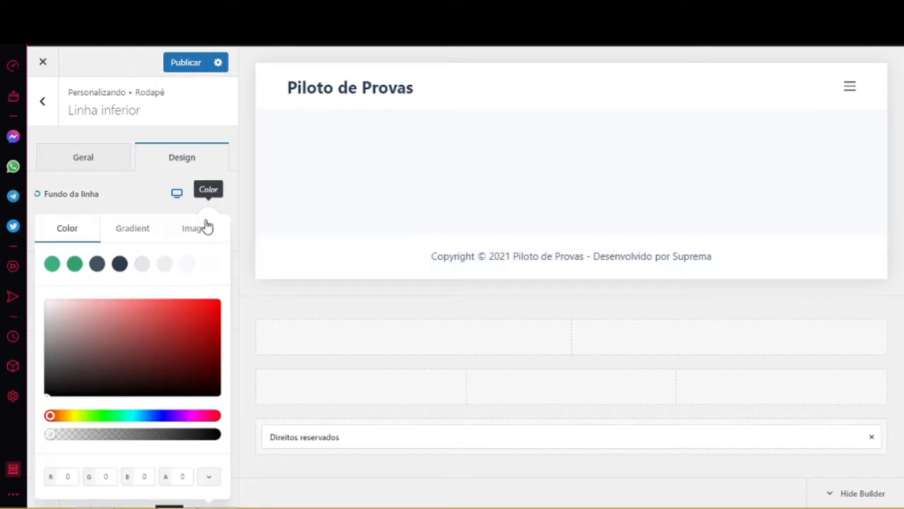
{"action": "left_click", "coordinate": [97, 265]}
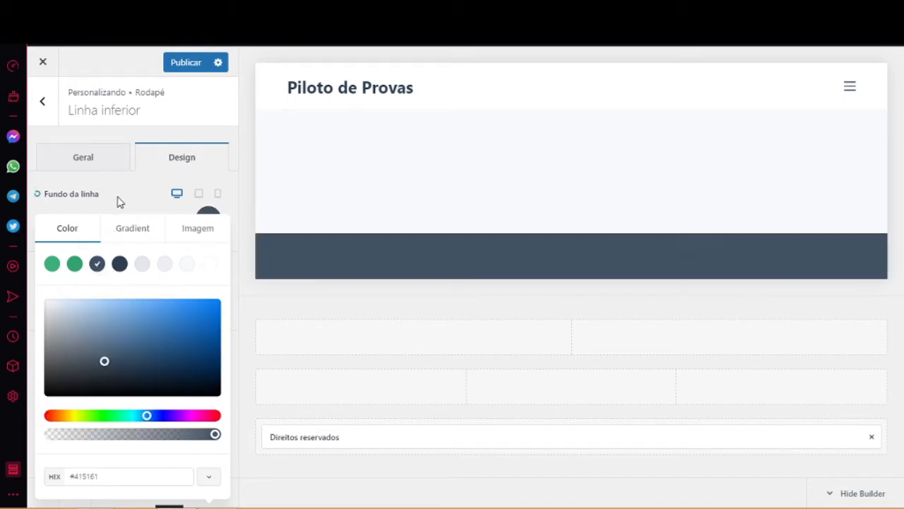
{"action": "left_click", "coordinate": [121, 201]}
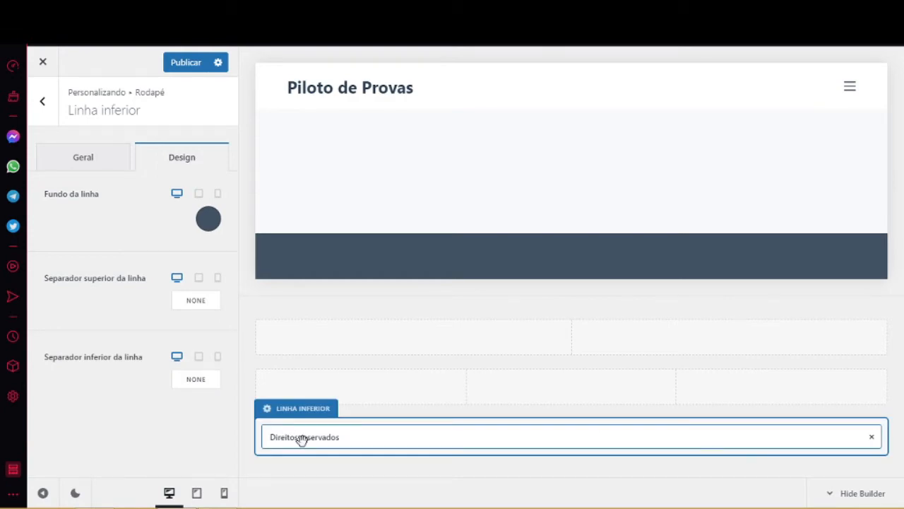
Set the Direitos reservados element to left horizontal and middle vertical alignment.
{"action": "double_click", "coordinate": [301, 439]}
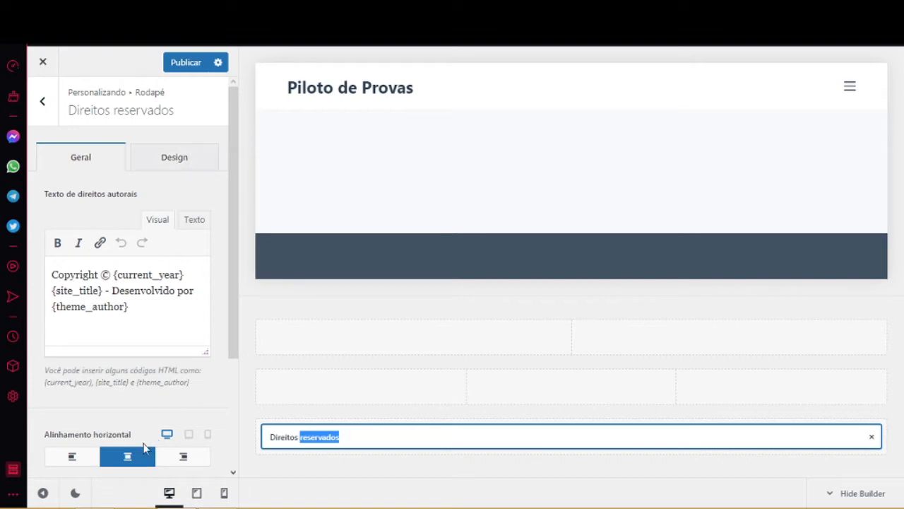
{"action": "left_click", "coordinate": [71, 458]}
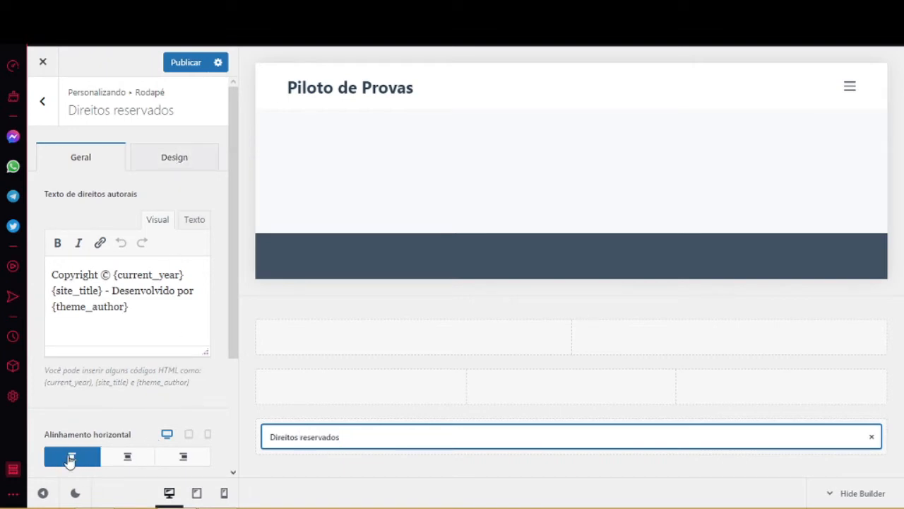
{"action": "left_click_drag", "start_coordinate": [234, 339], "coordinate": [233, 350]}
{"action": "scroll", "coordinate": [224, 398], "scroll_direction": "down", "scroll_amount": 5}
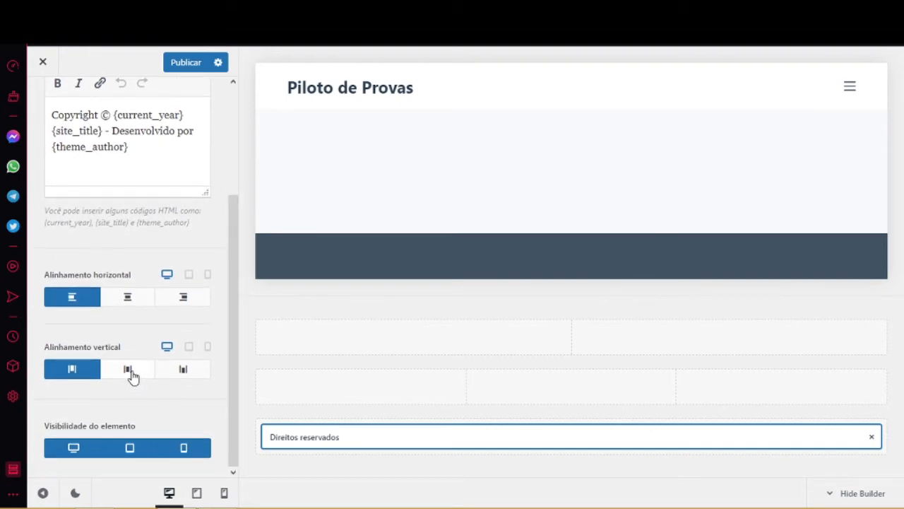
{"action": "left_click", "coordinate": [130, 373]}
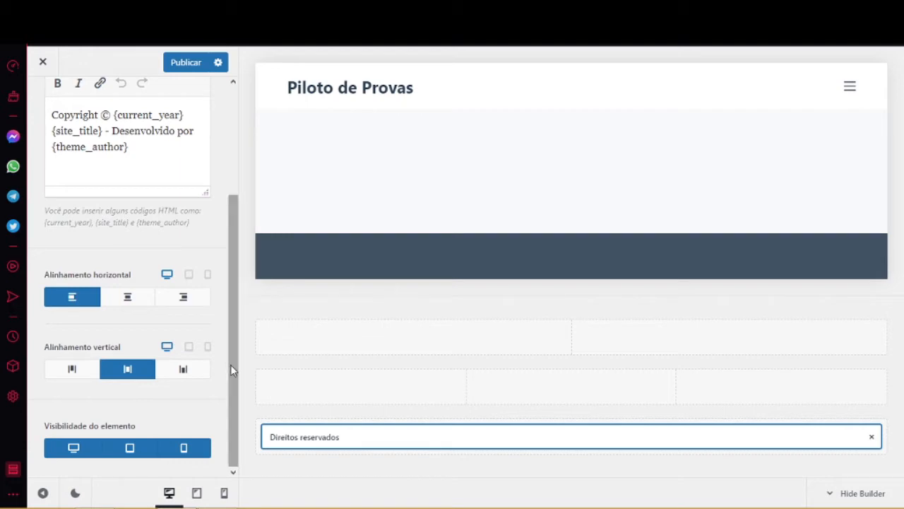
{"action": "left_click_drag", "start_coordinate": [230, 365], "coordinate": [240, 250]}
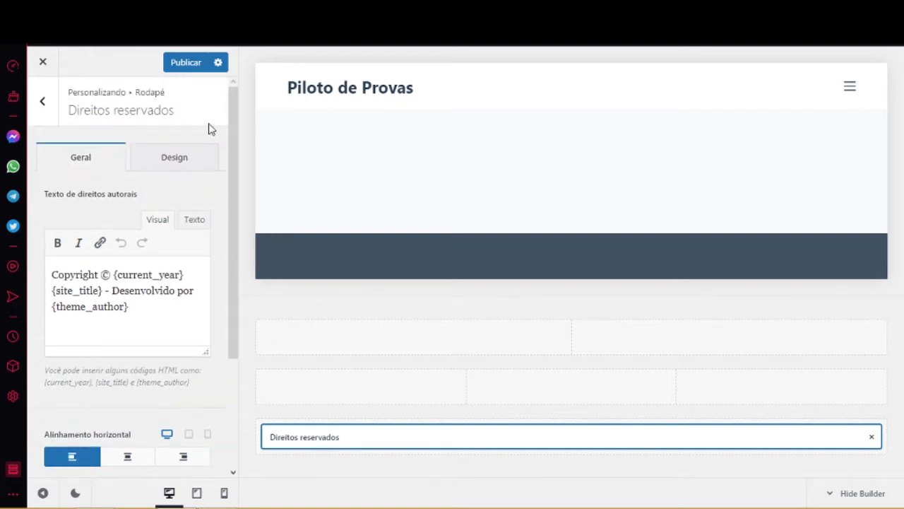
Make the copyright Cor da fonte white and publish the footer changes.
{"action": "left_click", "coordinate": [174, 162]}
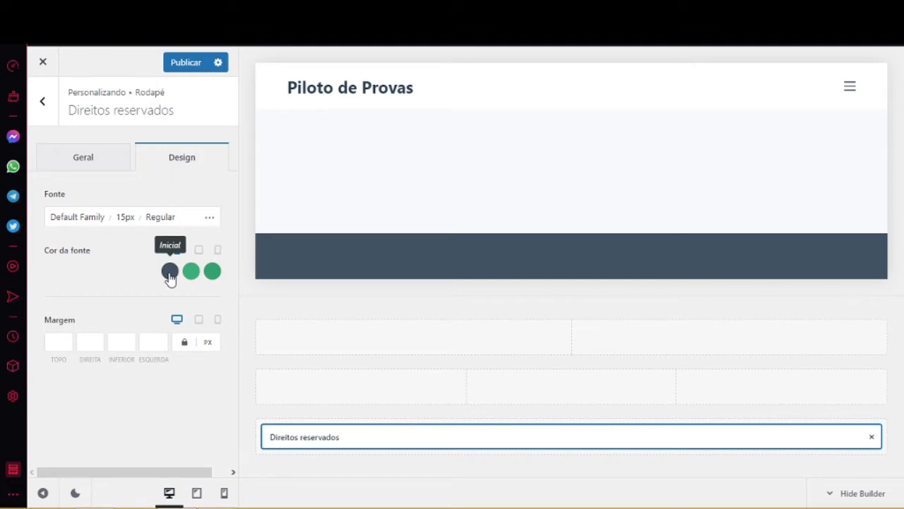
{"action": "left_click", "coordinate": [169, 272]}
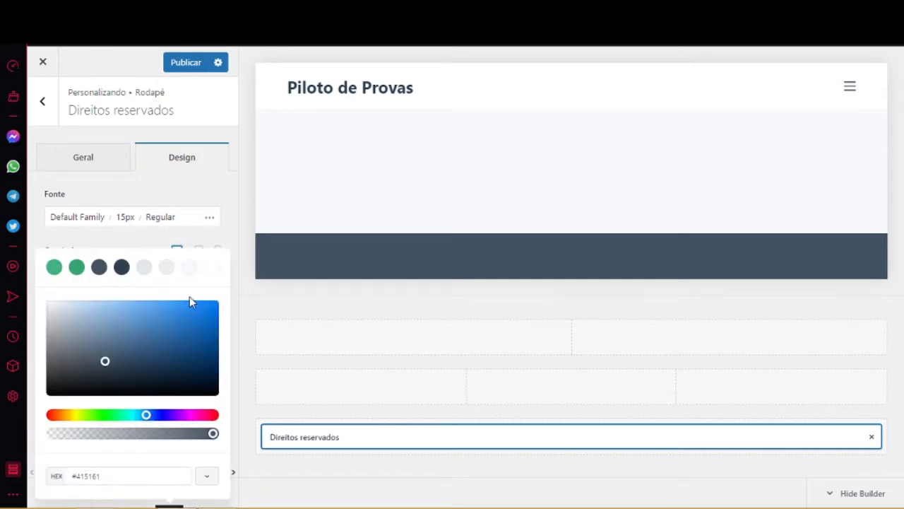
{"action": "left_click", "coordinate": [211, 271]}
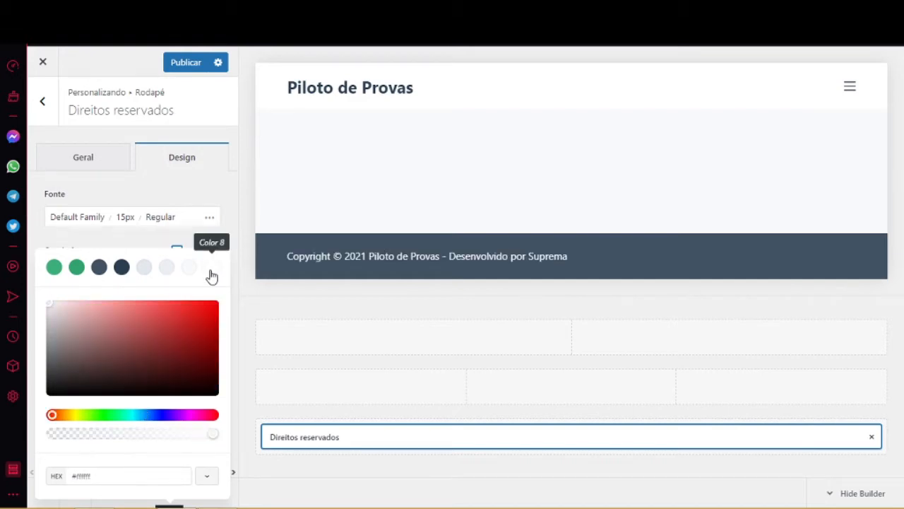
{"action": "left_click", "coordinate": [145, 235]}
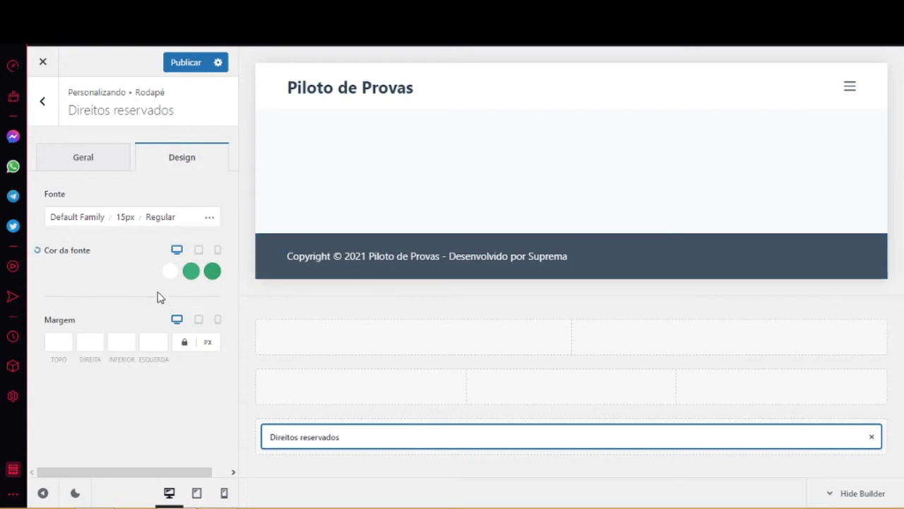
{"action": "left_click", "coordinate": [185, 65]}
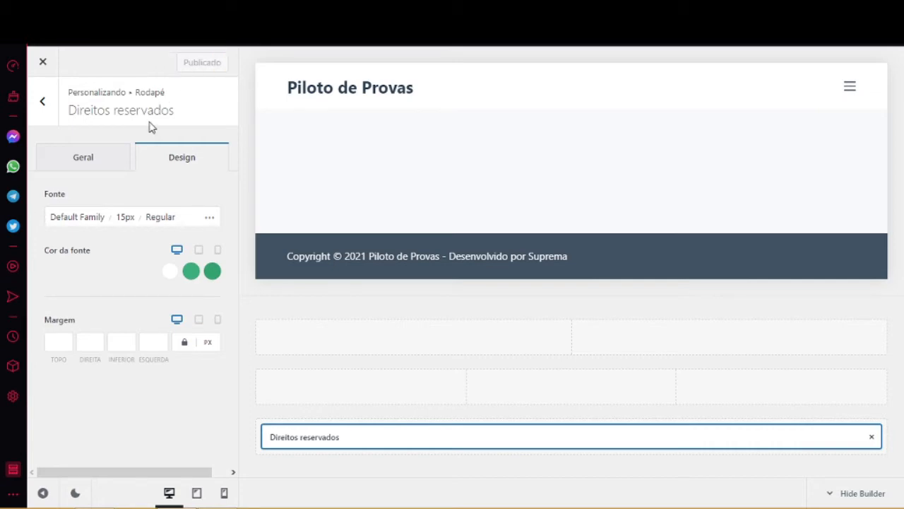
{"action": "left_click", "coordinate": [50, 107]}
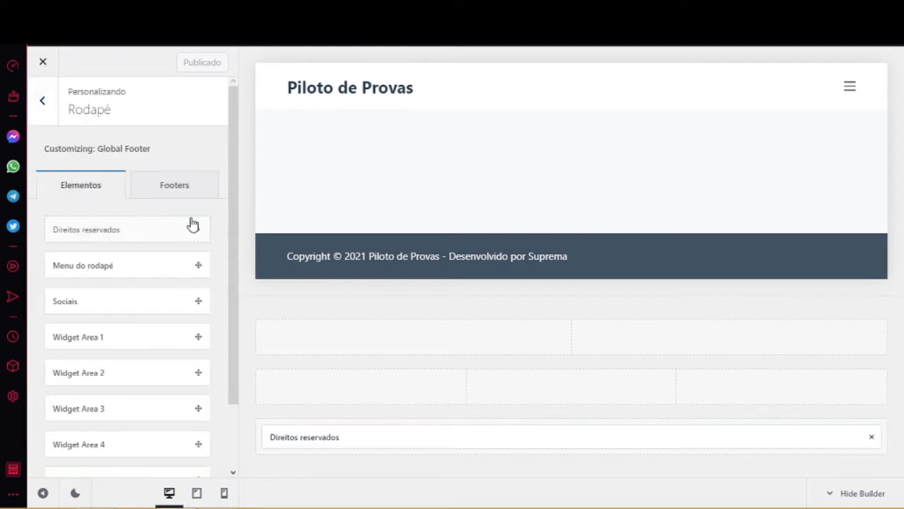
Drag Widget Area 1 into the first column of the Linha do meio row.
{"action": "scroll", "coordinate": [243, 266], "scroll_direction": "down", "scroll_amount": 1}
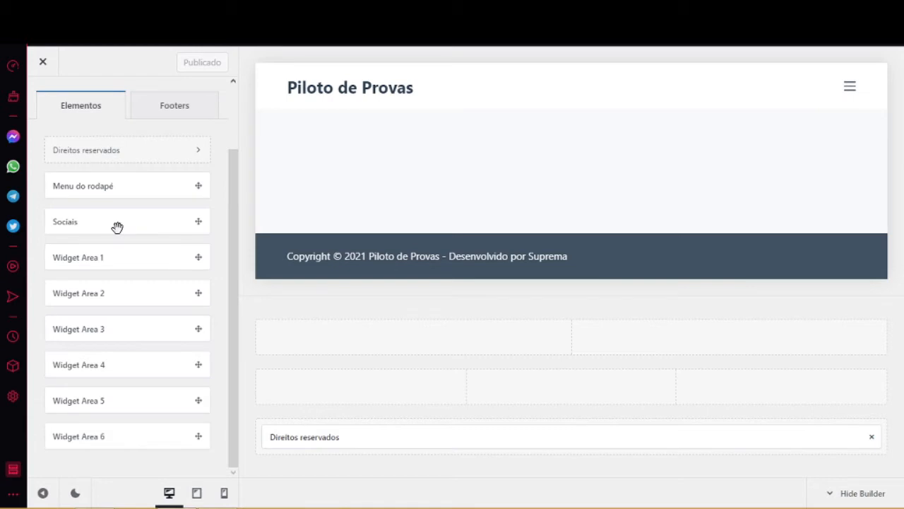
{"action": "left_click_drag", "start_coordinate": [117, 227], "coordinate": [146, 218]}
{"action": "left_click_drag", "start_coordinate": [146, 256], "coordinate": [342, 384]}
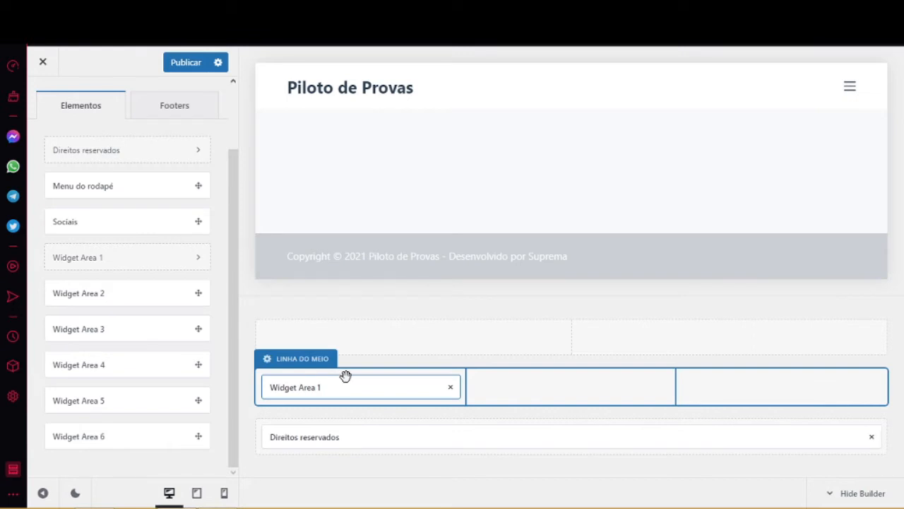
Add a Texto widget to Widget Area 1.
{"action": "double_click", "coordinate": [305, 388]}
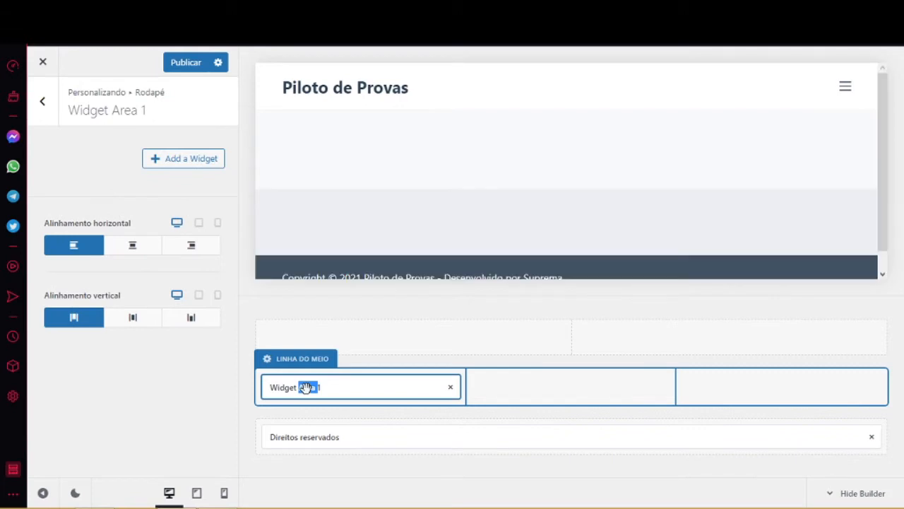
{"action": "left_click", "coordinate": [192, 167]}
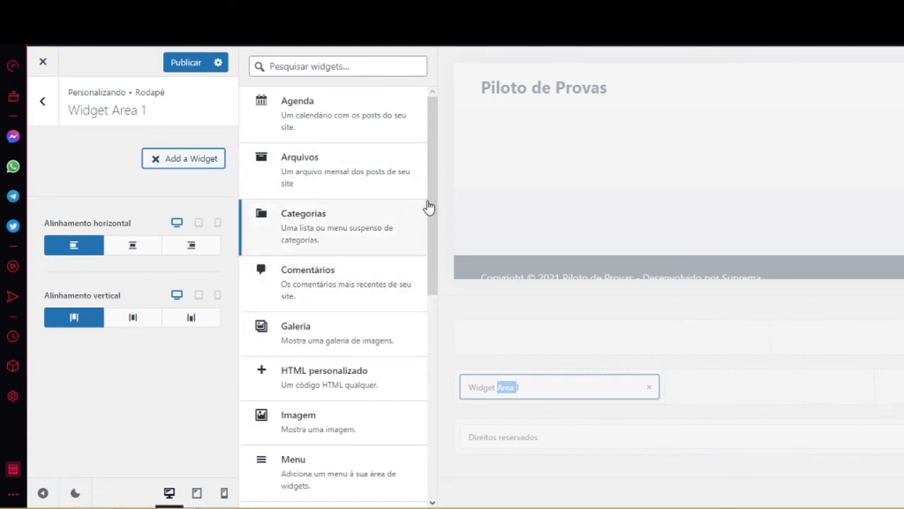
{"action": "left_click_drag", "start_coordinate": [431, 201], "coordinate": [415, 422]}
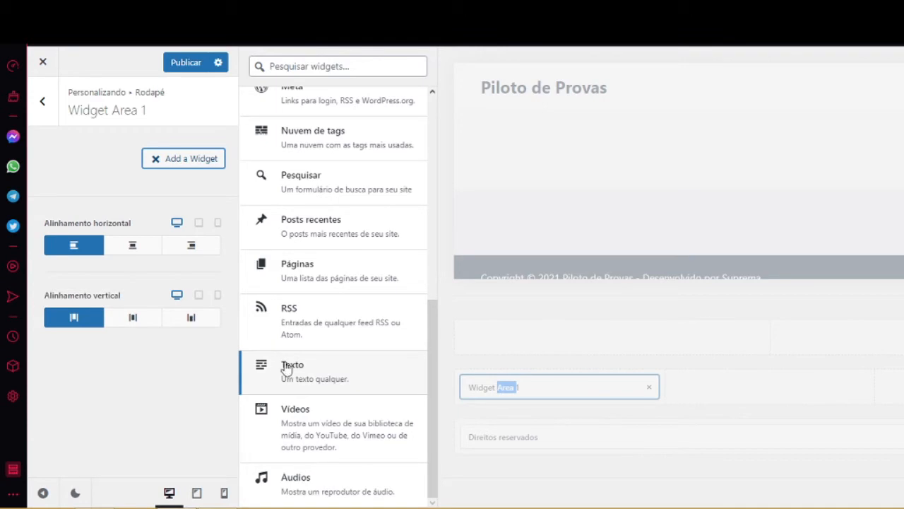
{"action": "left_click", "coordinate": [302, 373]}
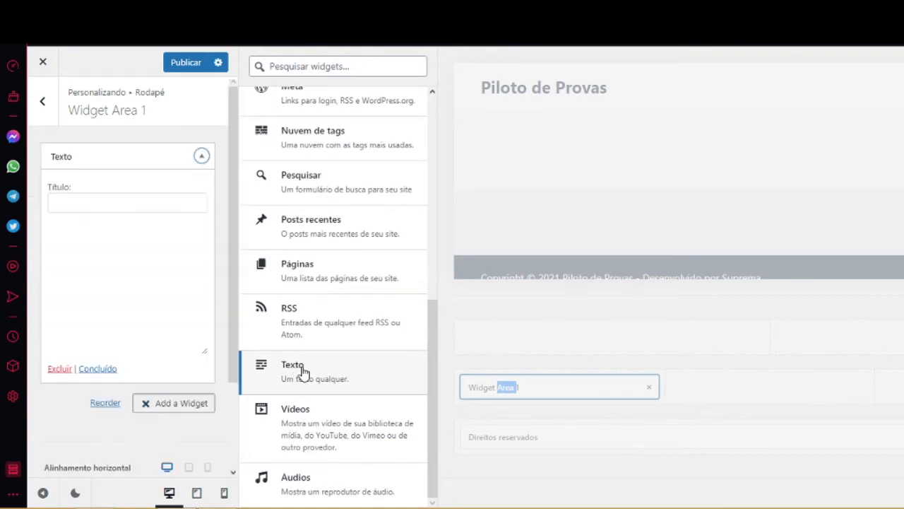
{"action": "left_click", "coordinate": [46, 264]}
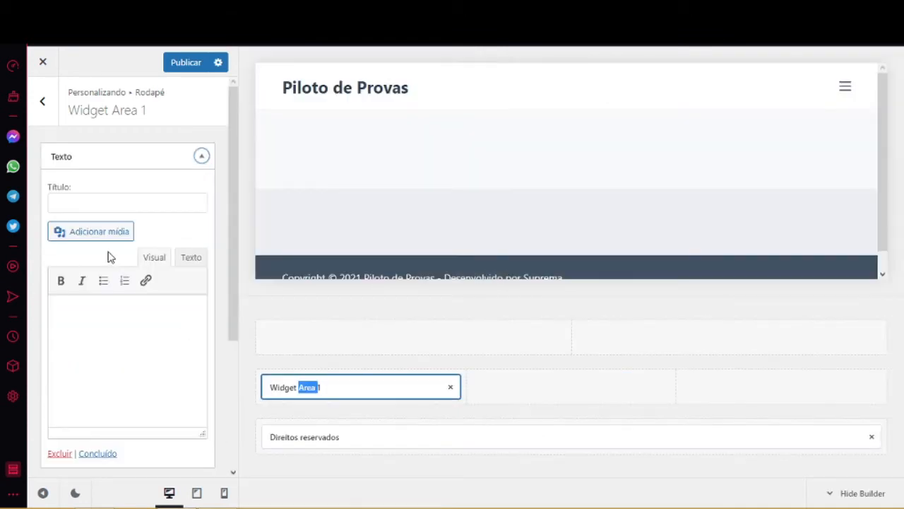
Title the widget 'Endereço' and start typing the street address in its body.
{"action": "left_click", "coordinate": [113, 200]}
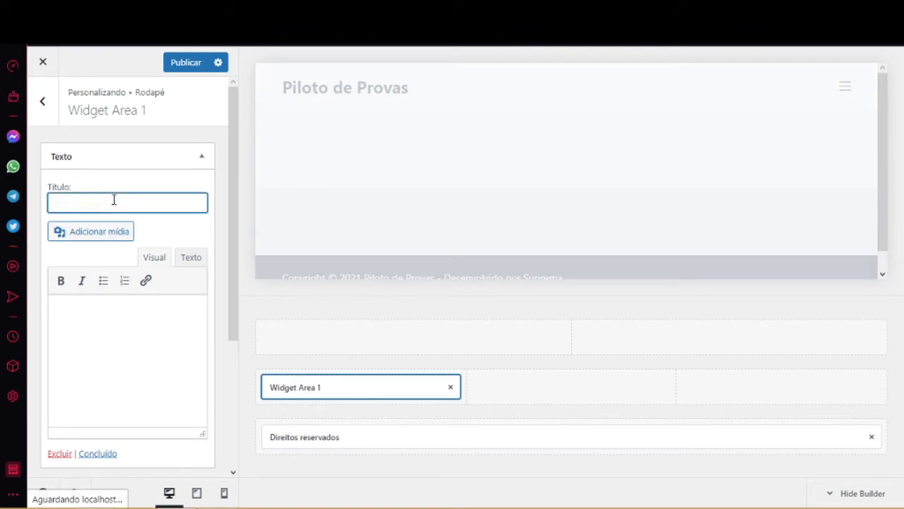
{"action": "type", "text": "Endereço"}
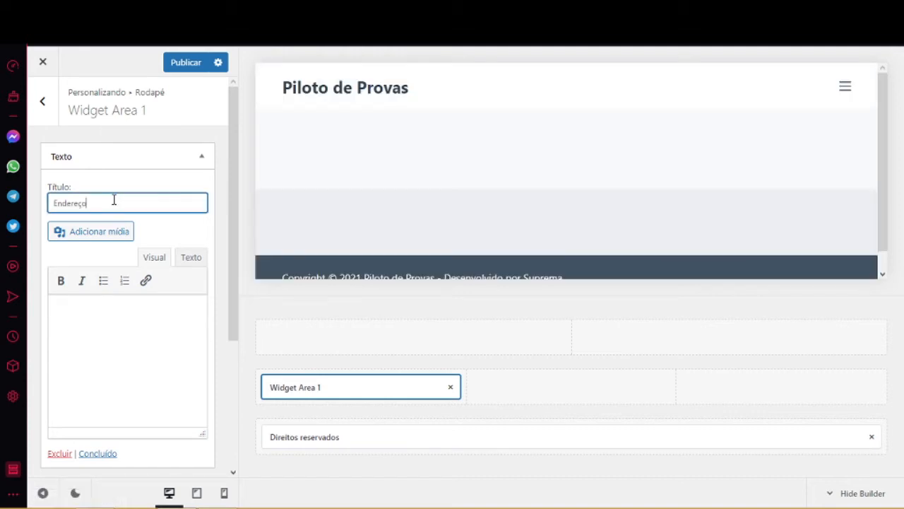
{"action": "left_click", "coordinate": [102, 314]}
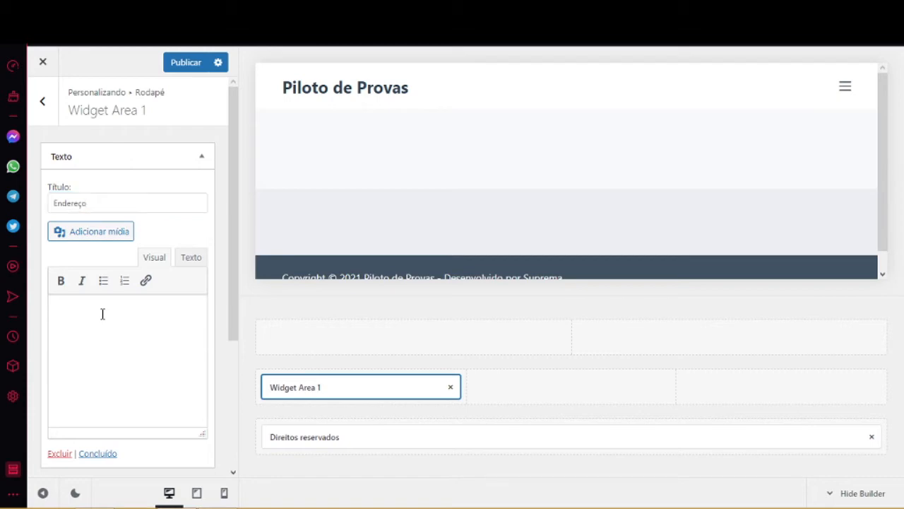
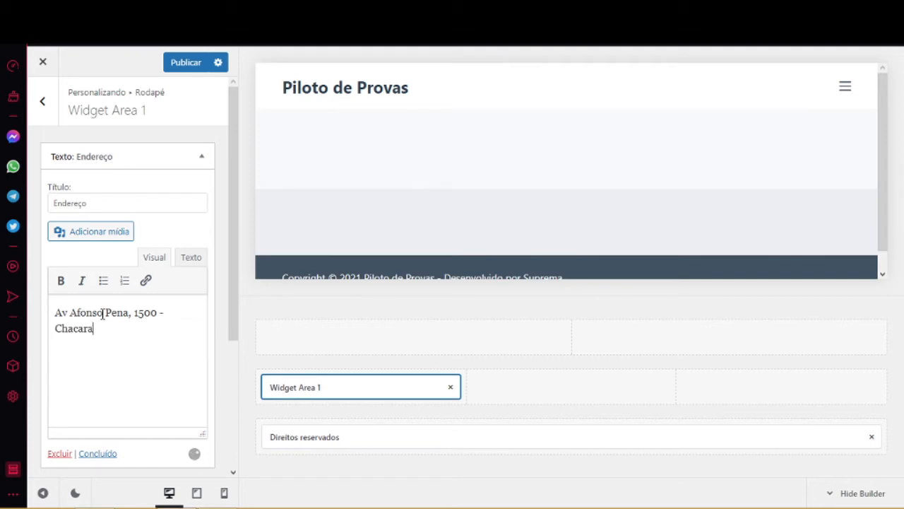
Finish the address line through Chácara Cachoeira - Campo Grande/MS, fixing typos.
{"action": "key", "text": "BackSpace"}
{"action": "key", "text": "BackSpace"}
{"action": "key", "text": "BackSpace"}
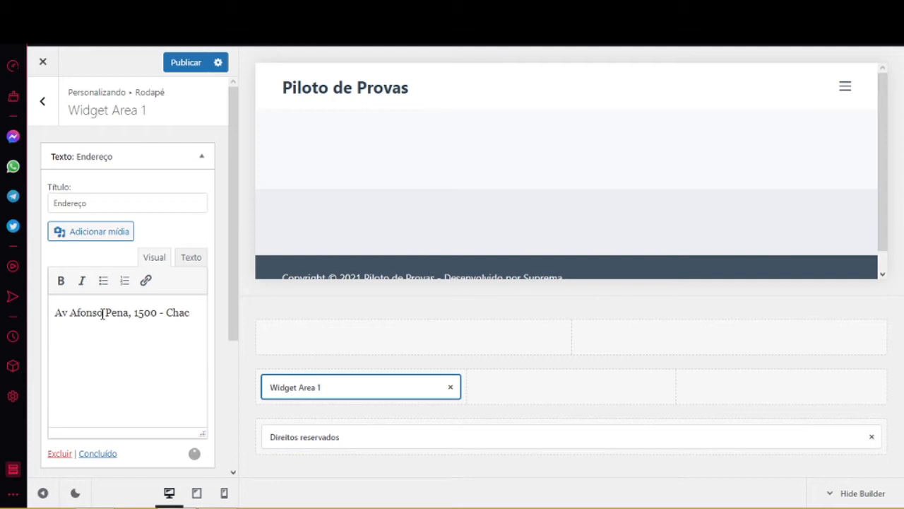
{"action": "key", "text": "BackSpace"}
{"action": "type", "text": "ácara Cacho"}
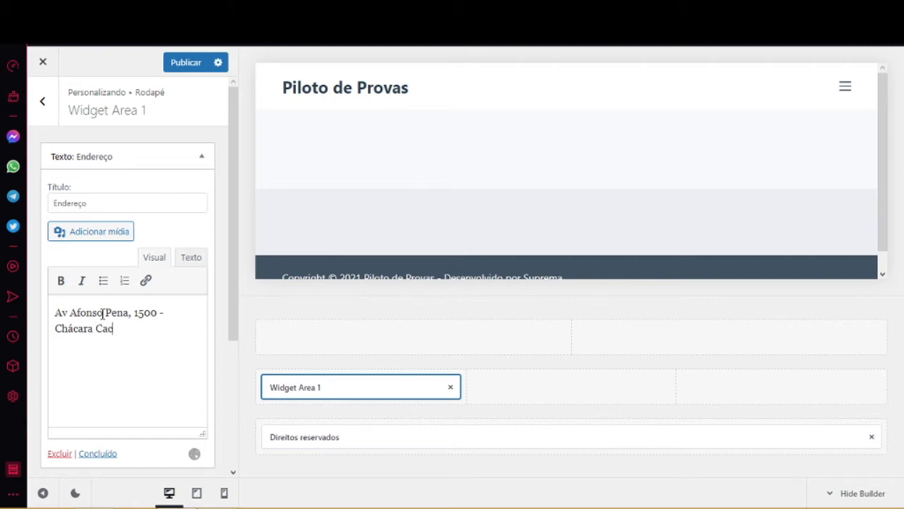
{"action": "type", "text": "eira"}
{"action": "type", "text": "- Capo"}
{"action": "key", "text": "BackSpace"}
{"action": "key", "text": "BackSpace"}
{"action": "type", "text": "mpo"}
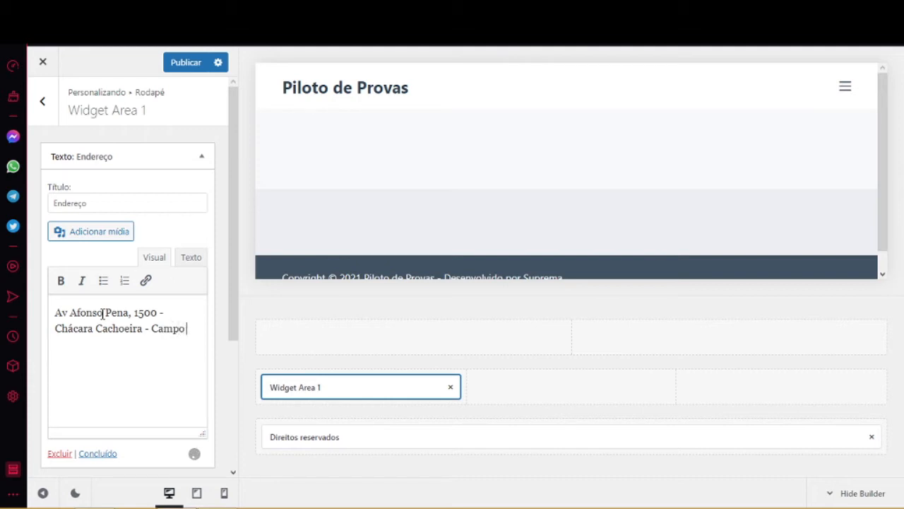
{"action": "type", "text": " Grande/MS"}
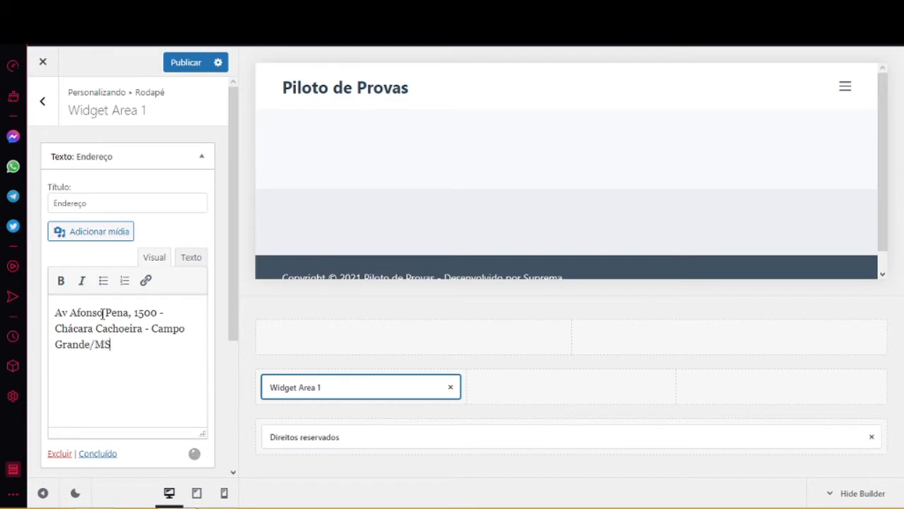
Add a Cep postal code line and a Fone phone number line below the address.
{"action": "key", "text": "Return"}
{"action": "type", "text": "Cep: 79000"}
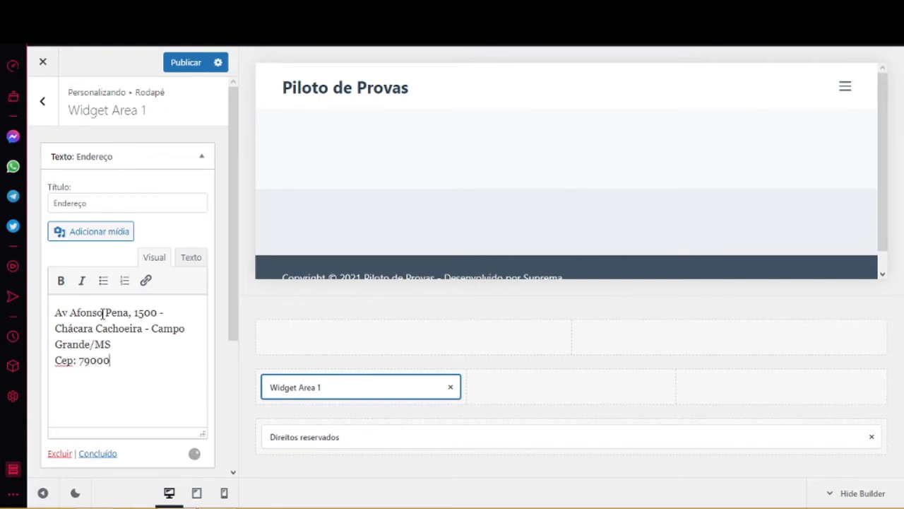
{"action": "type", "text": "-000"}
{"action": "key", "text": "Return"}
{"action": "type", "text": "Fone: 555"}
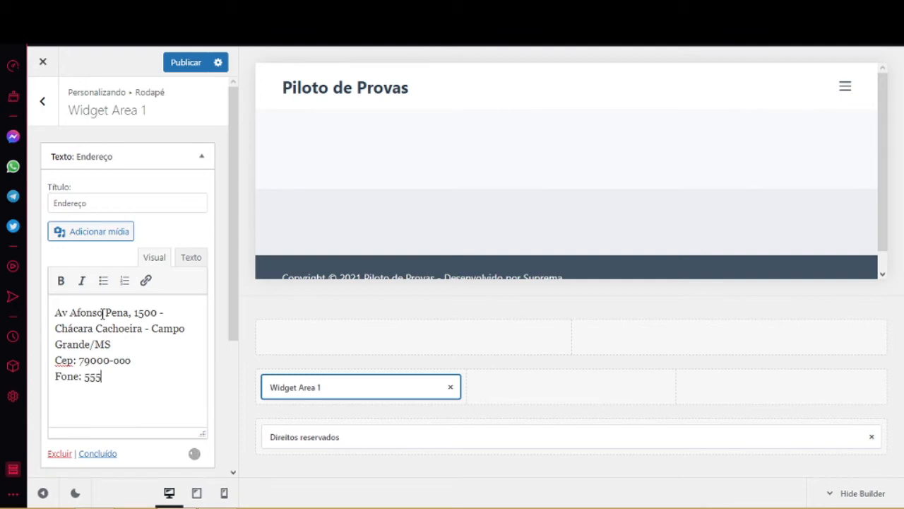
{"action": "type", "text": "-"}
{"action": "key", "text": "BackSpace"}
{"action": "key", "text": "BackSpace"}
{"action": "key", "text": "BackSpace"}
{"action": "key", "text": "BackSpace"}
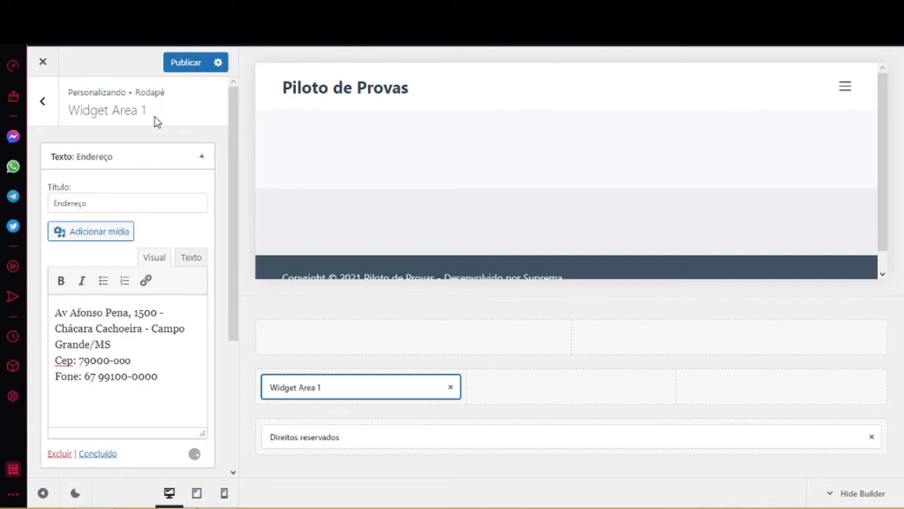
Finish the Endereço widget, publish, and check the footer in the widened preview.
{"action": "left_click", "coordinate": [106, 455]}
{"action": "left_click", "coordinate": [187, 68]}
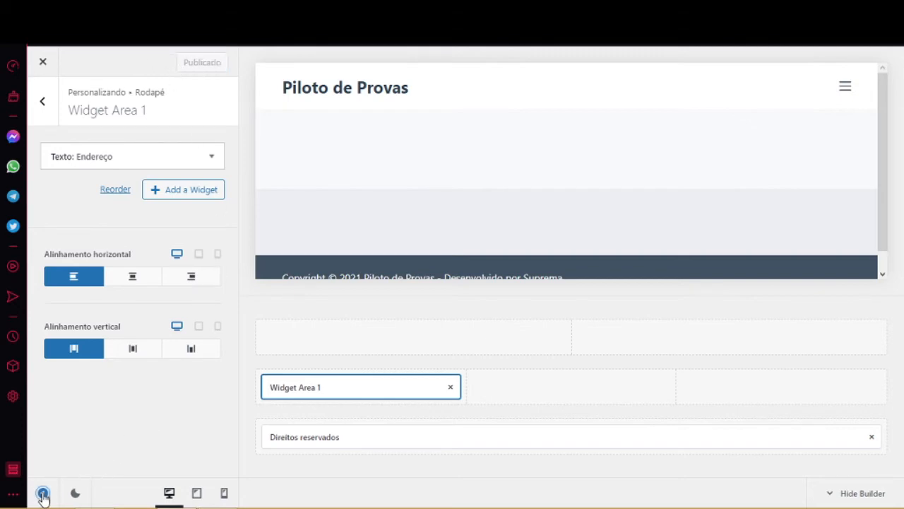
{"action": "left_click", "coordinate": [43, 494]}
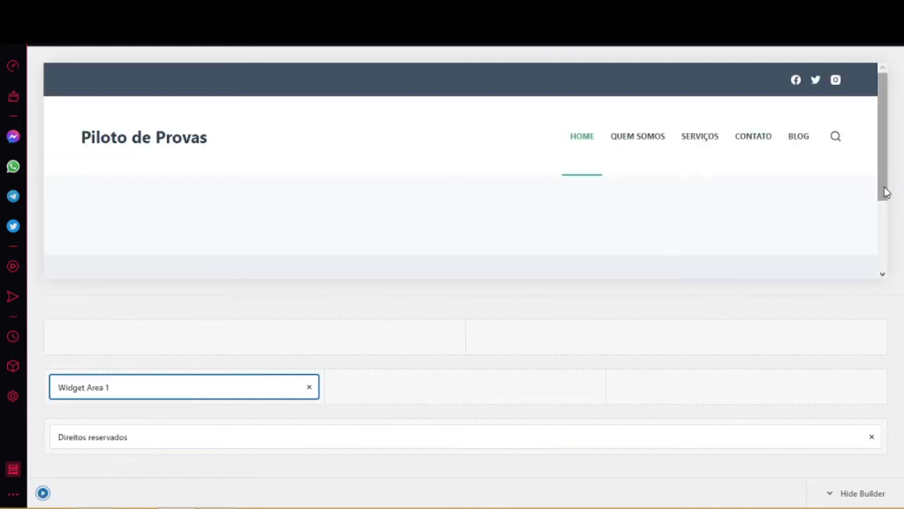
{"action": "left_click_drag", "start_coordinate": [883, 193], "coordinate": [880, 260]}
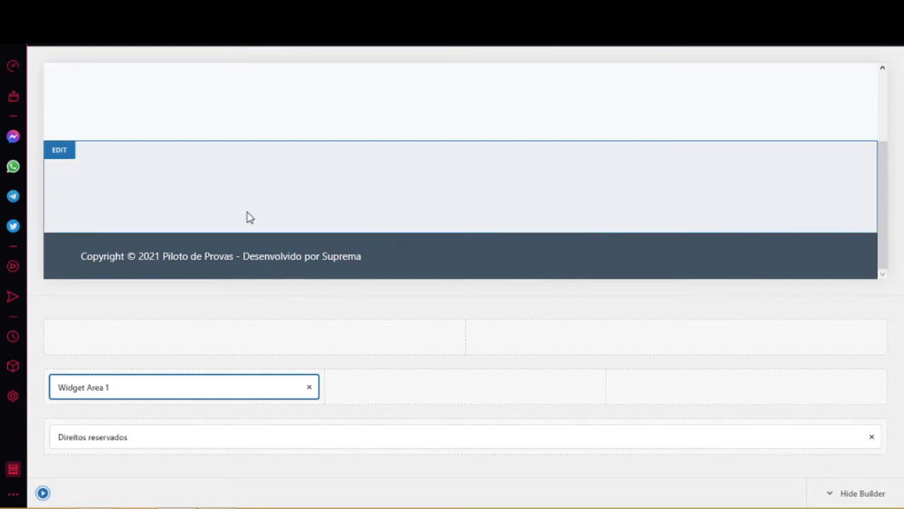
{"action": "left_click", "coordinate": [43, 492]}
{"action": "left_click", "coordinate": [42, 493]}
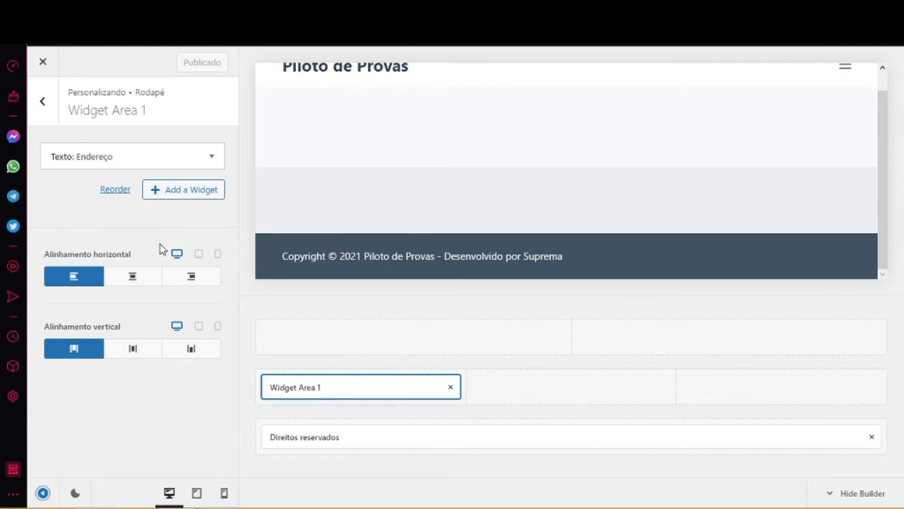
{"action": "double_click", "coordinate": [298, 390]}
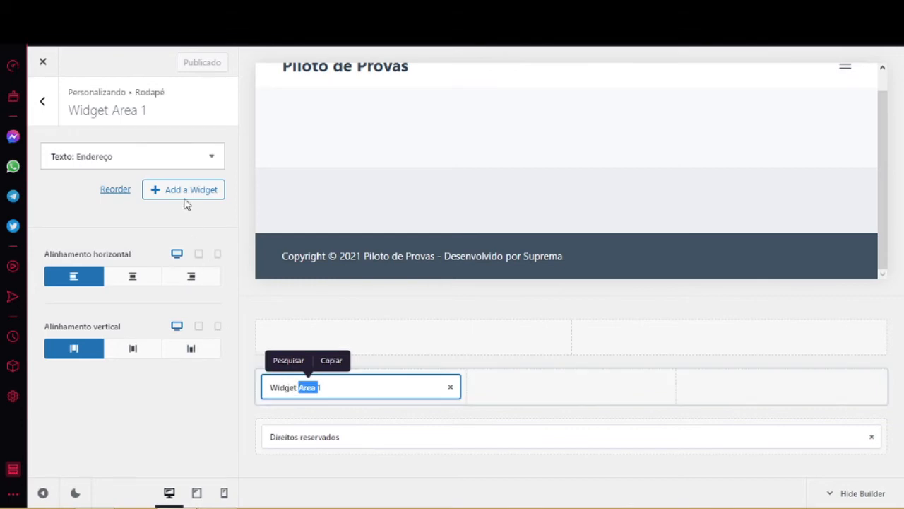
{"action": "left_click", "coordinate": [211, 156]}
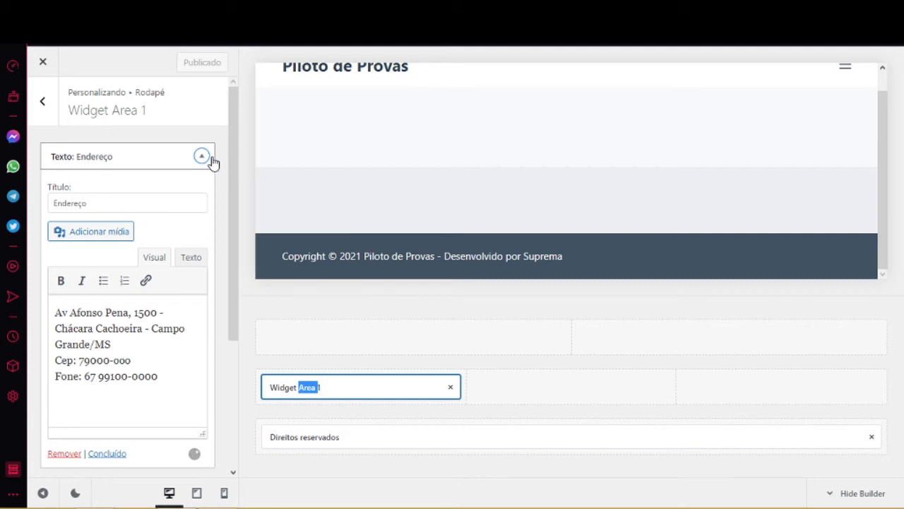
{"action": "left_click_drag", "start_coordinate": [235, 176], "coordinate": [224, 238]}
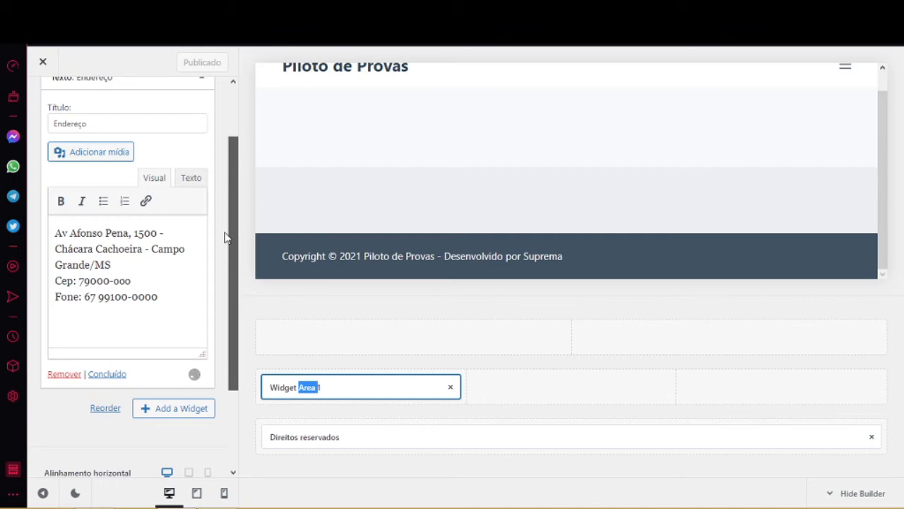
{"action": "scroll", "coordinate": [221, 198], "scroll_direction": "up", "scroll_amount": 2}
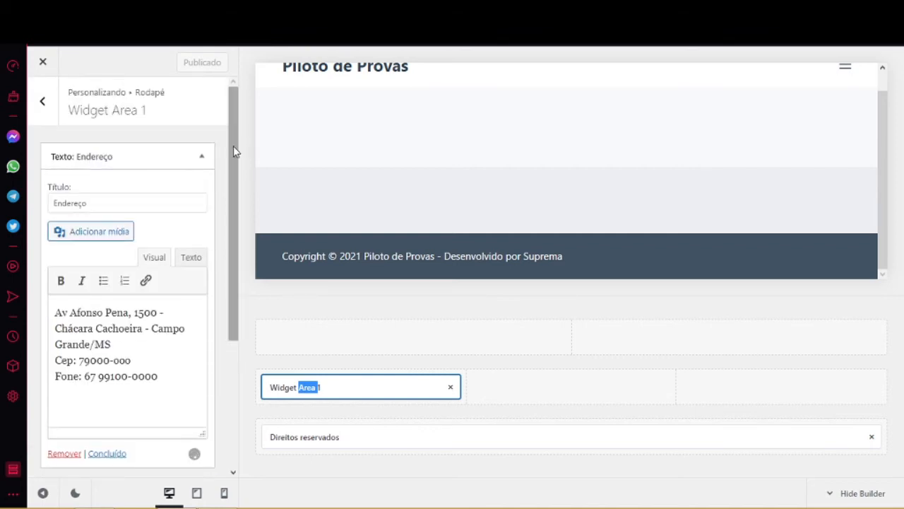
{"action": "left_click", "coordinate": [195, 157]}
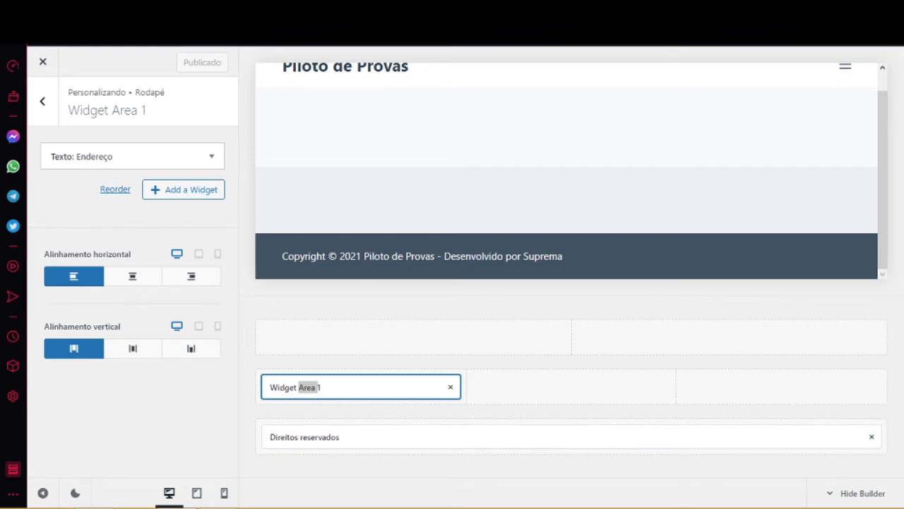
Load the Piloto de Provas admin dashboard at localhost/piloto/wp-admin.
{"action": "type", "text": "http://localhost/piloto"}
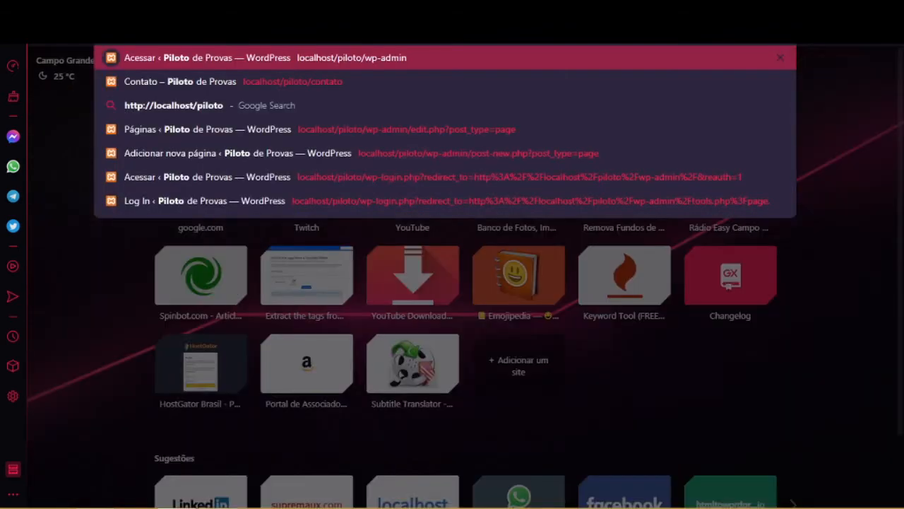
{"action": "key", "text": "Return"}
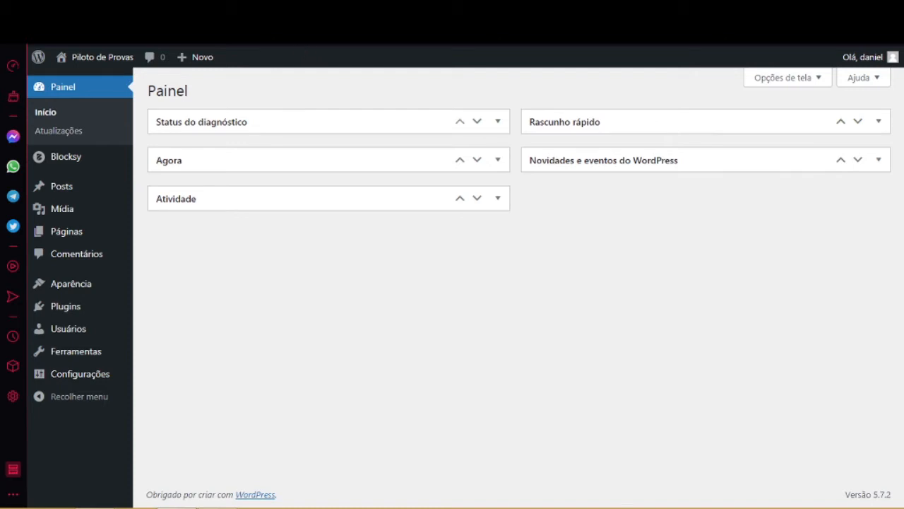
Open the live site in a new tab to check the Endereço footer, then start a blank tab.
{"action": "mouse_move", "coordinate": [89, 59]}
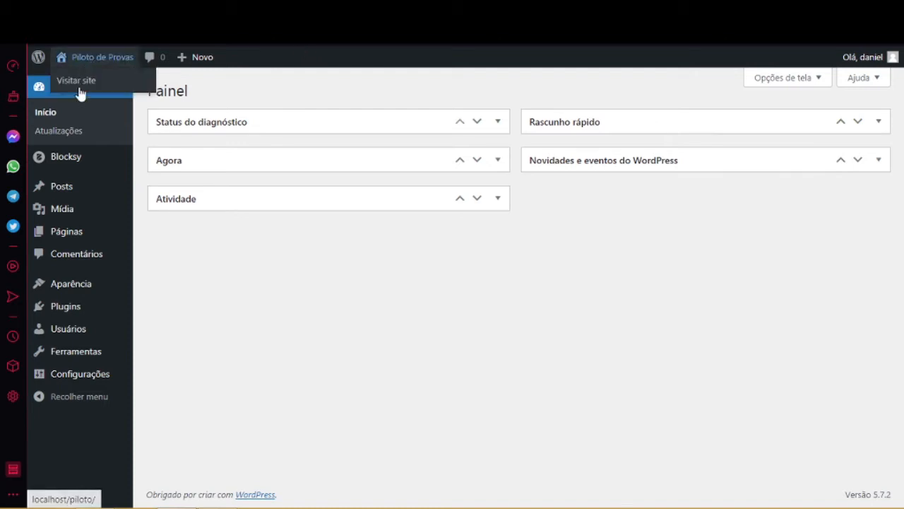
{"action": "right_click", "coordinate": [81, 85]}
{"action": "left_click", "coordinate": [119, 88]}
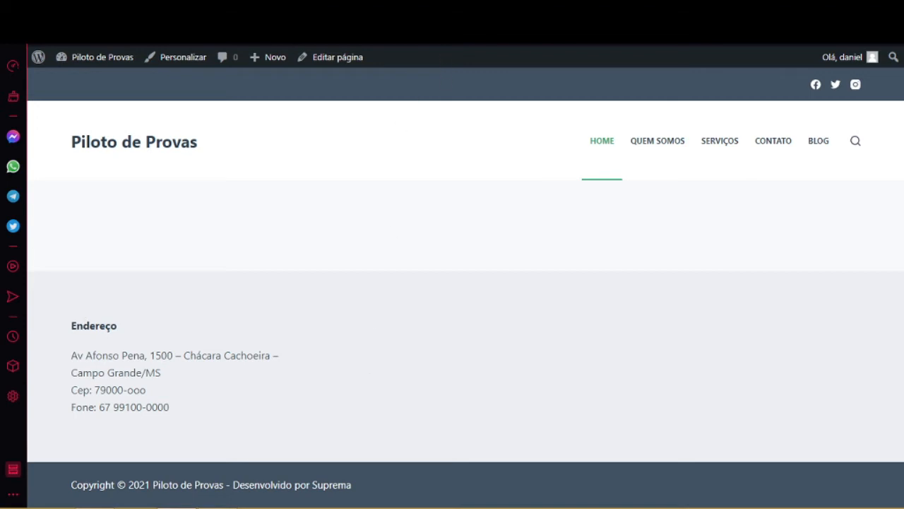
{"action": "key", "text": "ctrl+t"}
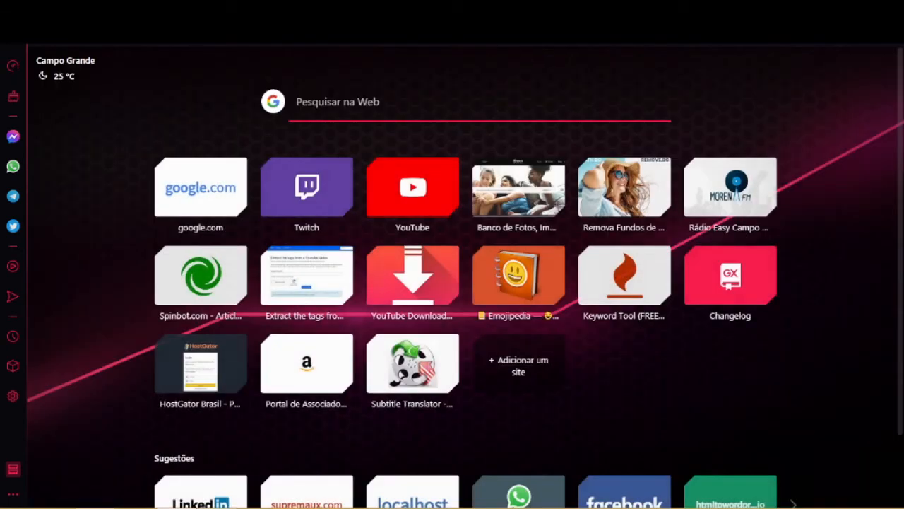
Search Google for 'placeholder'.
{"action": "type", "text": "pl"}
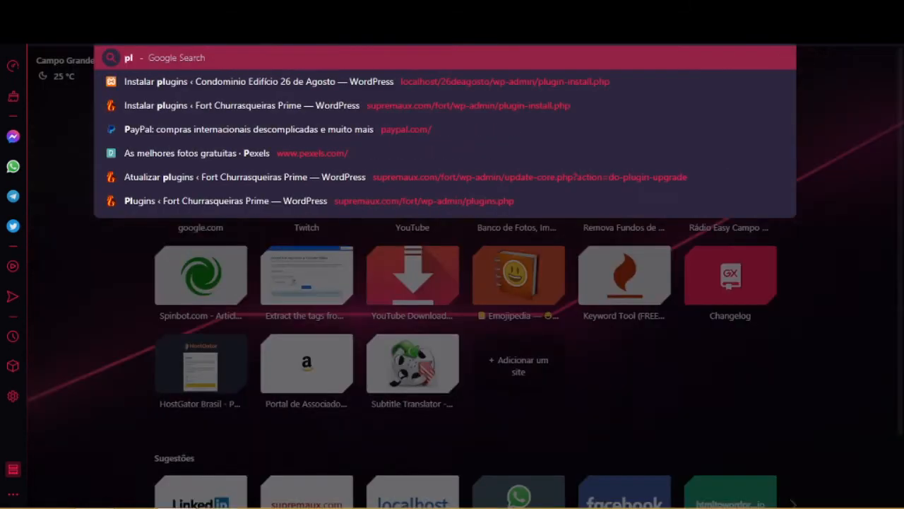
{"action": "type", "text": "aceholder"}
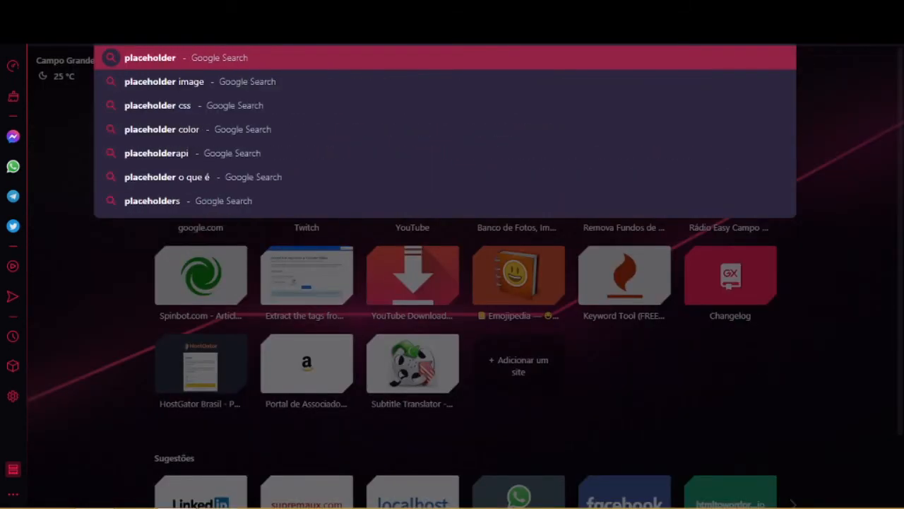
{"action": "key", "text": "Return"}
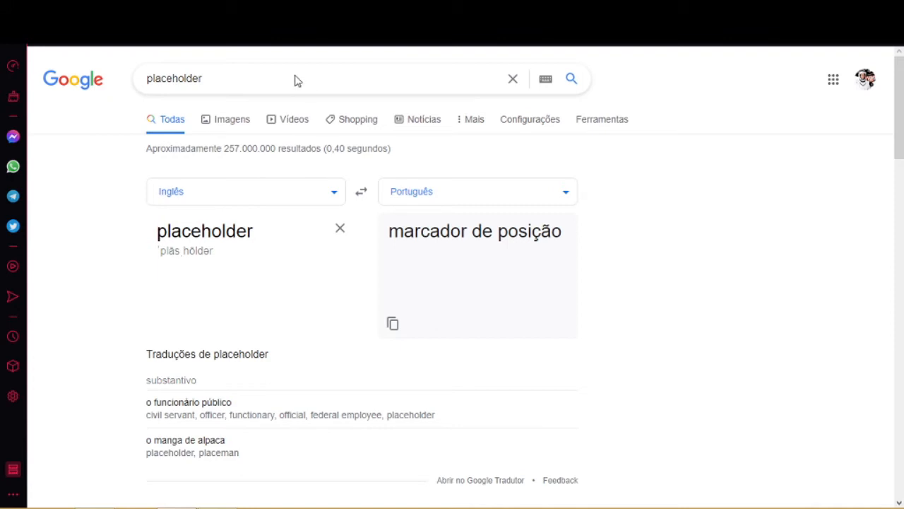
Refine the search to 'placeholder video' and open the first YouTube result in a new tab.
{"action": "left_click", "coordinate": [217, 77]}
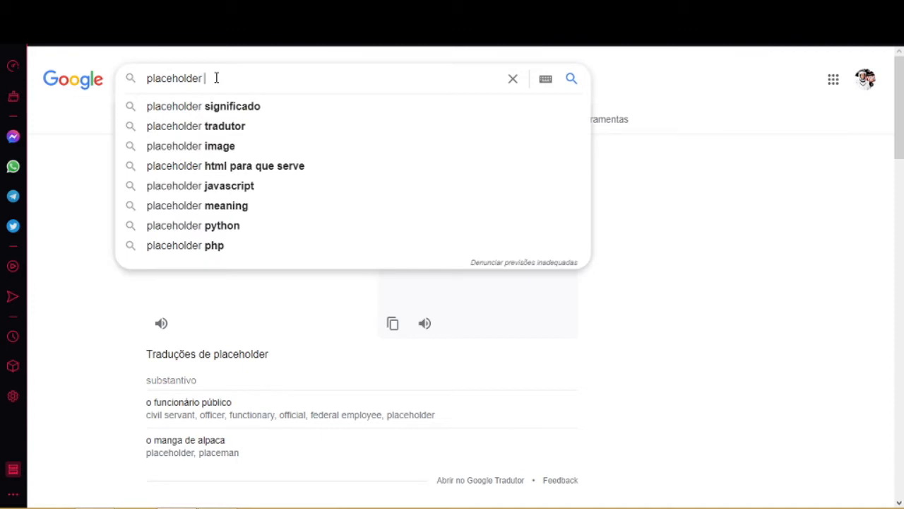
{"action": "type", "text": "video"}
{"action": "key", "text": "Escape"}
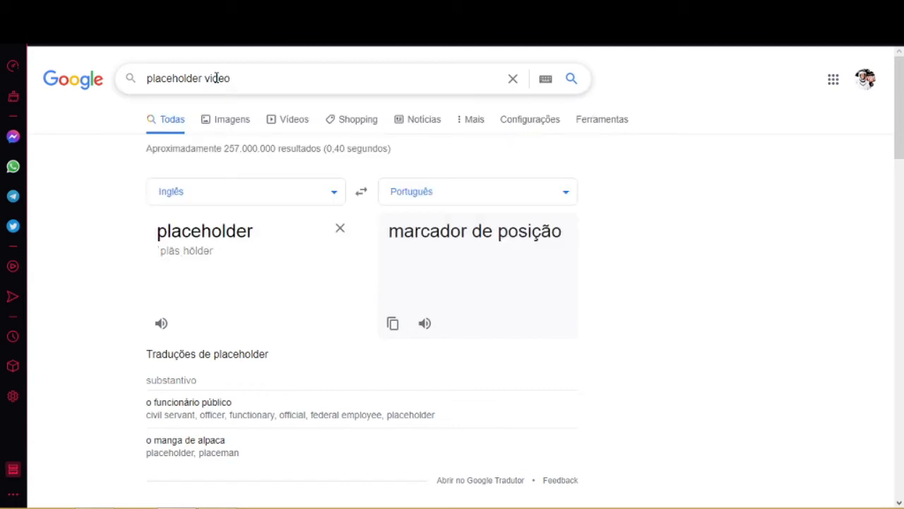
{"action": "left_click", "coordinate": [217, 78]}
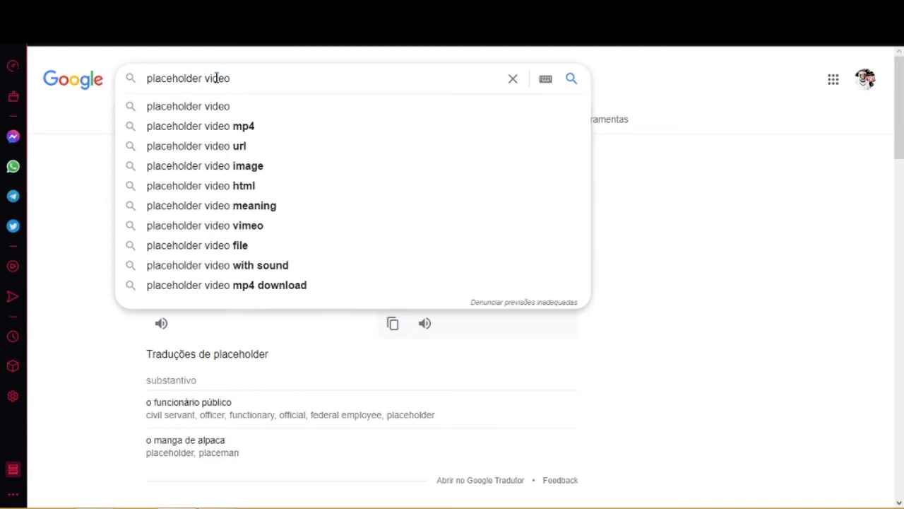
{"action": "key", "text": "Return"}
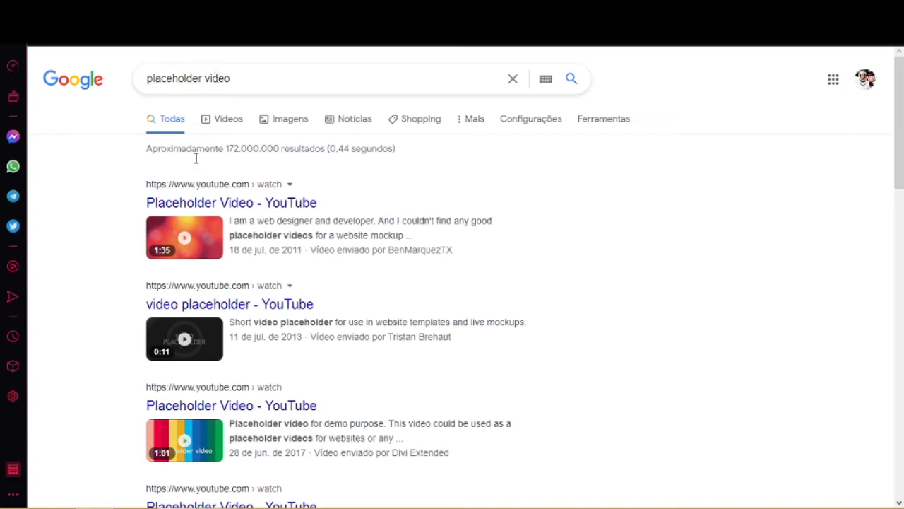
{"action": "right_click", "coordinate": [257, 203]}
{"action": "left_click", "coordinate": [333, 214]}
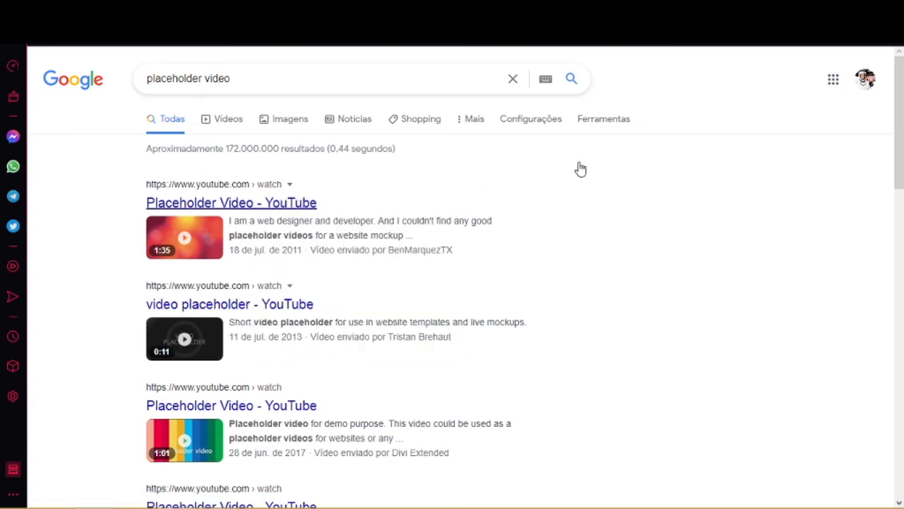
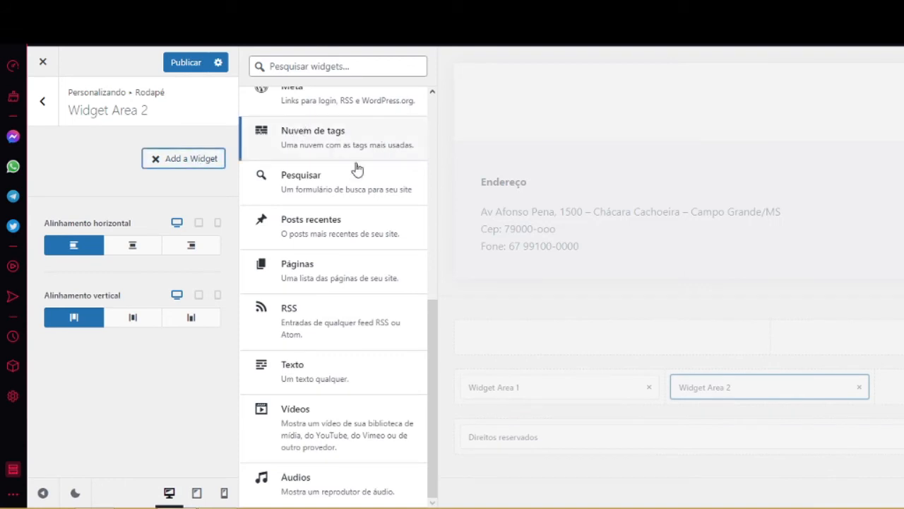
Add a Vídeos widget to Widget Area 2 and begin adding a video to it.
{"action": "left_click", "coordinate": [303, 430]}
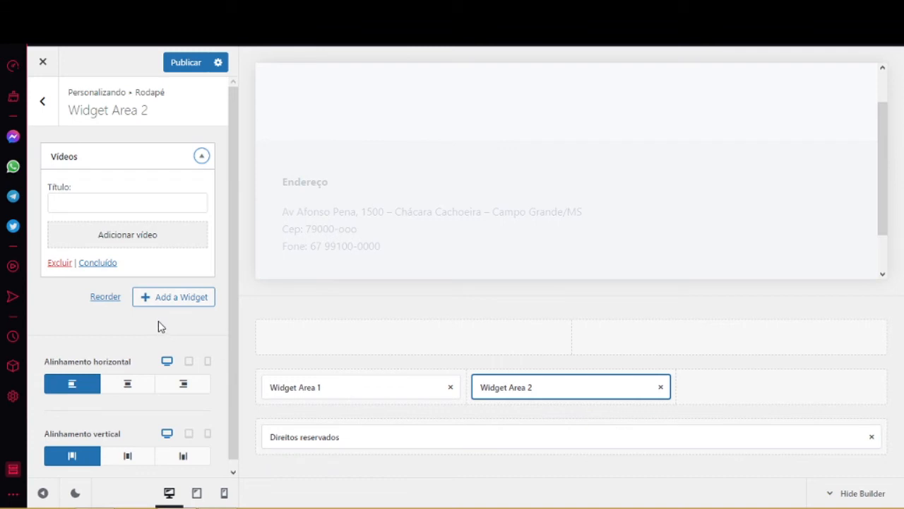
{"action": "left_click", "coordinate": [140, 238]}
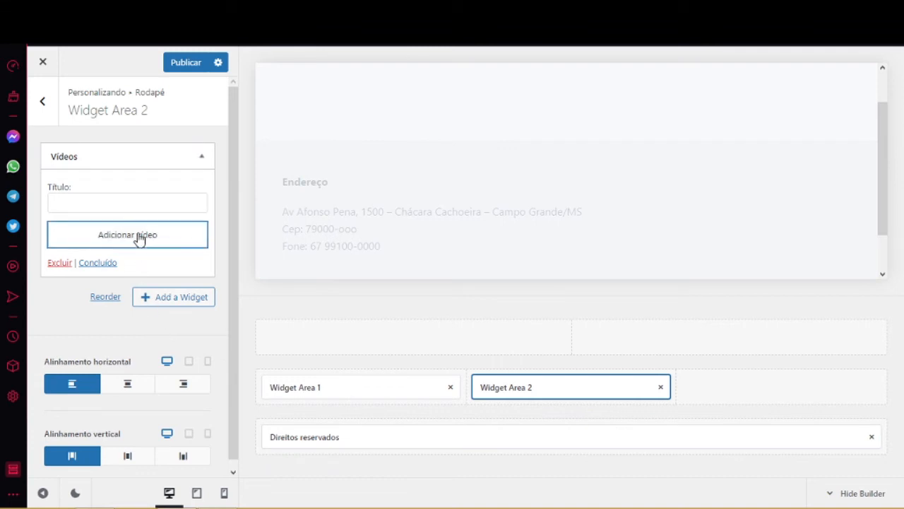
Insert the YouTube placeholder video into the Vídeos widget by pasting its share link as the URL.
{"action": "left_click", "coordinate": [137, 237]}
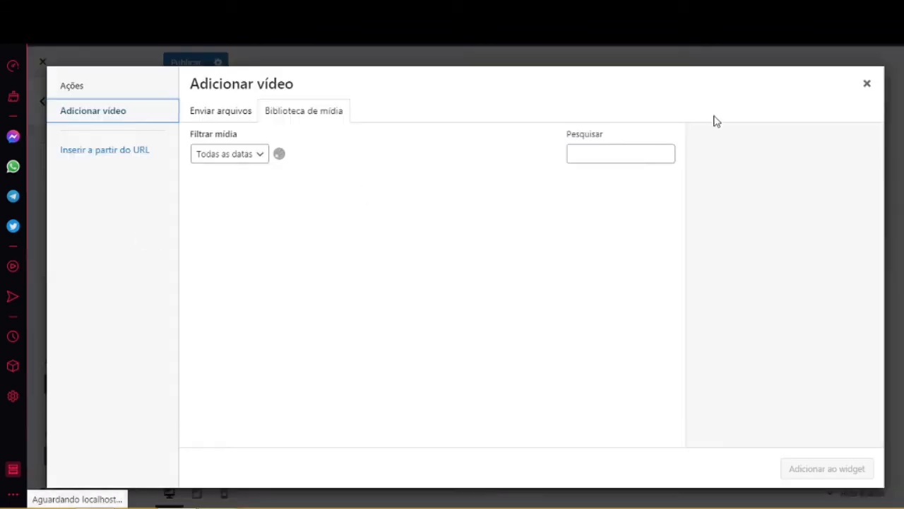
{"action": "left_click", "coordinate": [105, 154]}
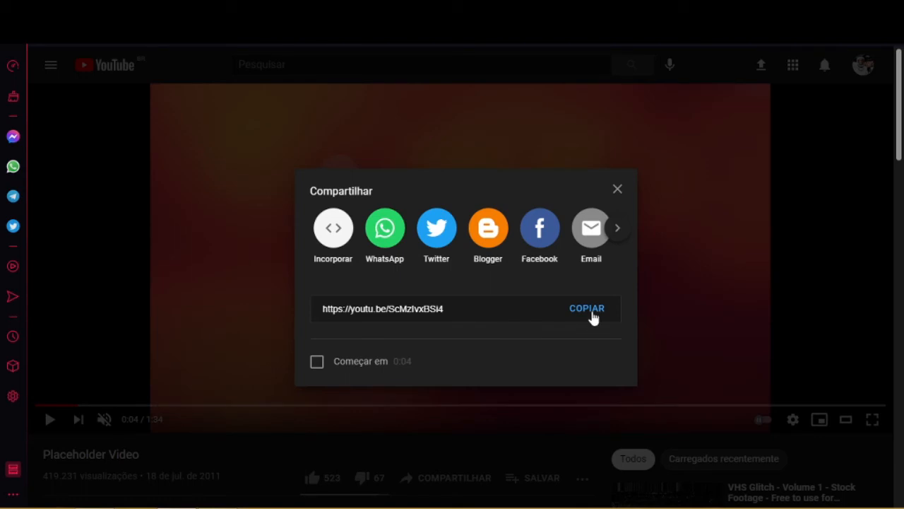
{"action": "left_click", "coordinate": [591, 314]}
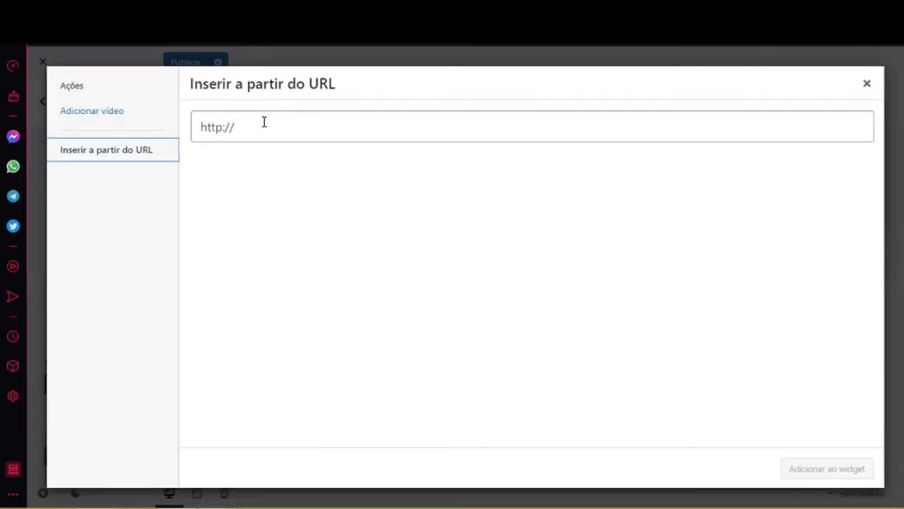
{"action": "left_click_drag", "start_coordinate": [244, 127], "coordinate": [200, 124]}
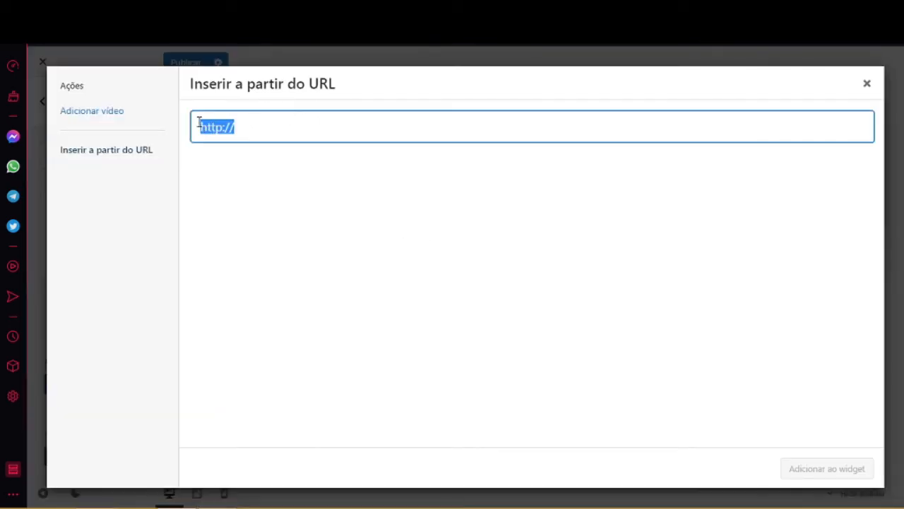
{"action": "type", "text": "https://youtu.be/ScMzlvxBSi4"}
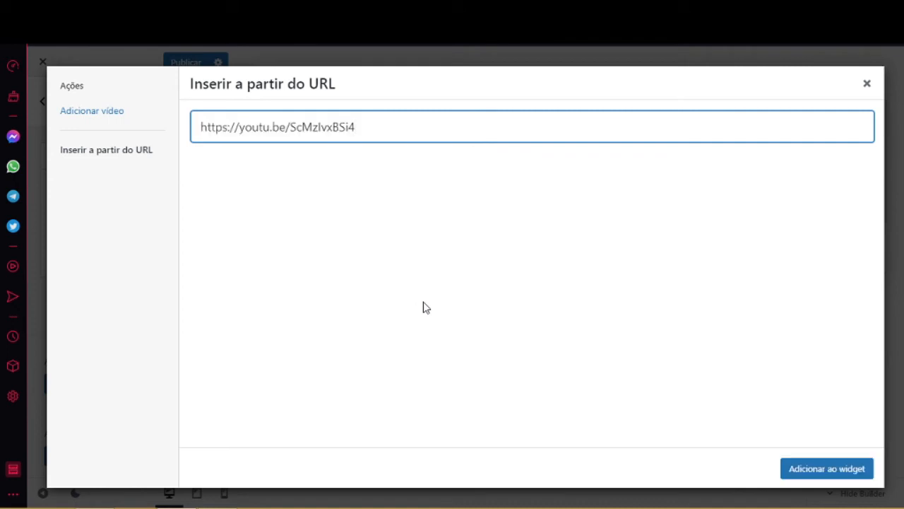
{"action": "left_click", "coordinate": [787, 467]}
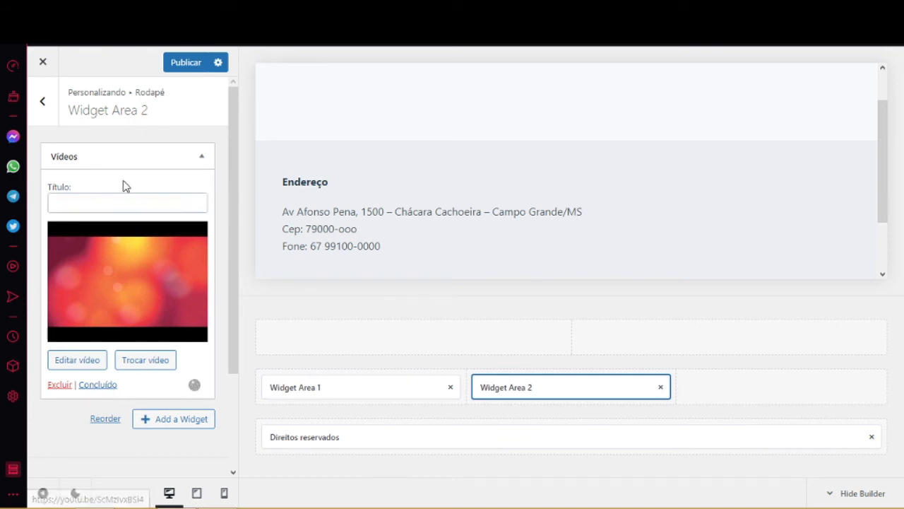
Title the video widget 'Video Institucional' and publish the footer changes.
{"action": "left_click", "coordinate": [115, 204]}
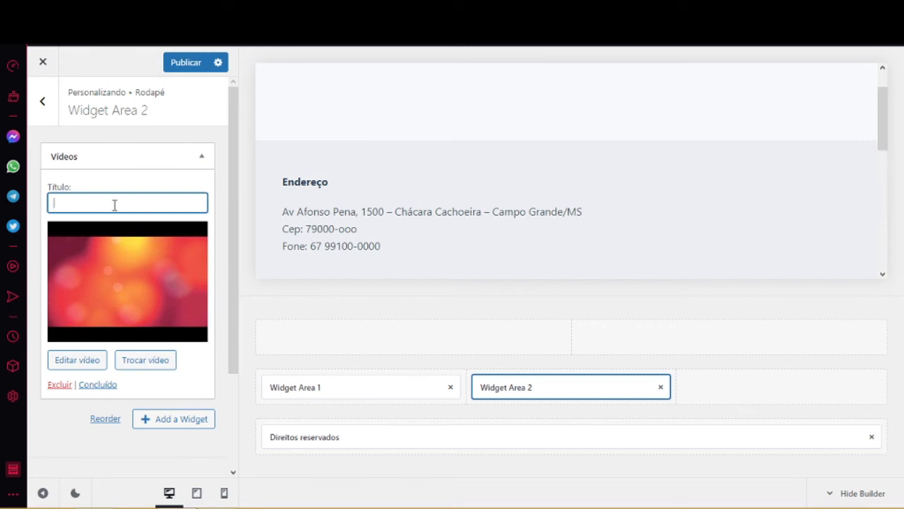
{"action": "type", "text": "Video Institucional"}
{"action": "left_click", "coordinate": [105, 387]}
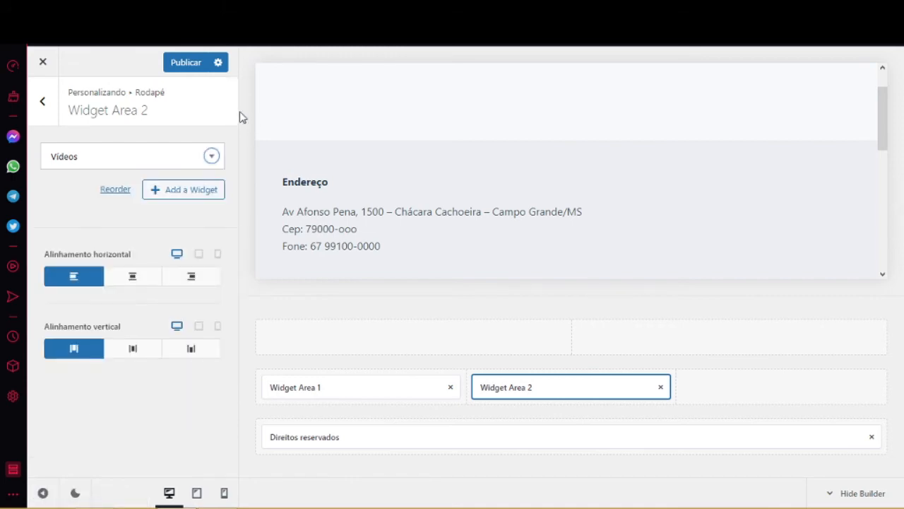
{"action": "left_click", "coordinate": [179, 64]}
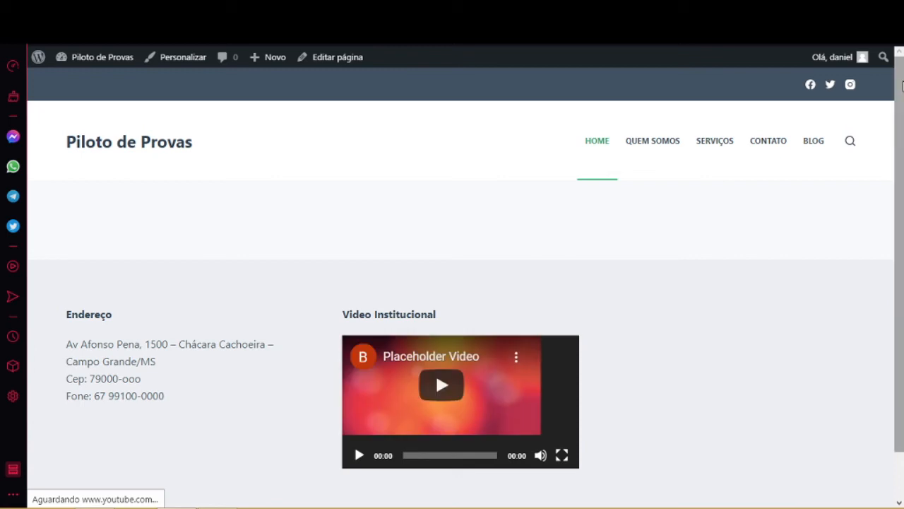
Scroll the live page down to check the footer above the copyright bar.
{"action": "left_click_drag", "start_coordinate": [902, 84], "coordinate": [902, 233]}
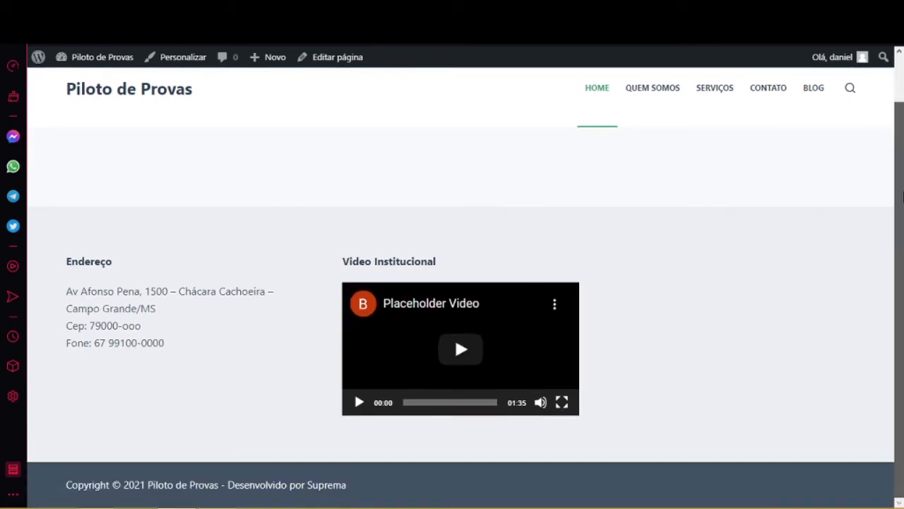
{"action": "left_click_drag", "start_coordinate": [903, 117], "coordinate": [902, 161]}
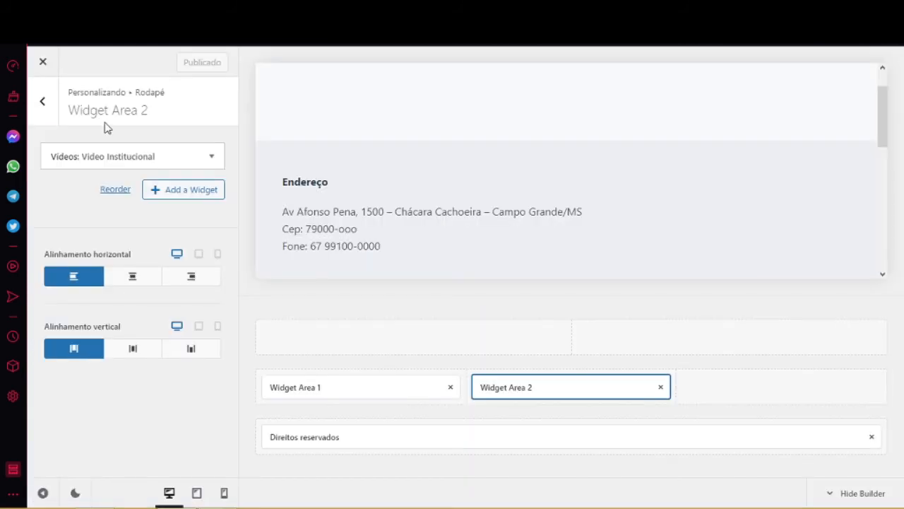
Place Widget Area 3 in the footer's middle-row third slot and list its available widgets.
{"action": "left_click", "coordinate": [46, 106]}
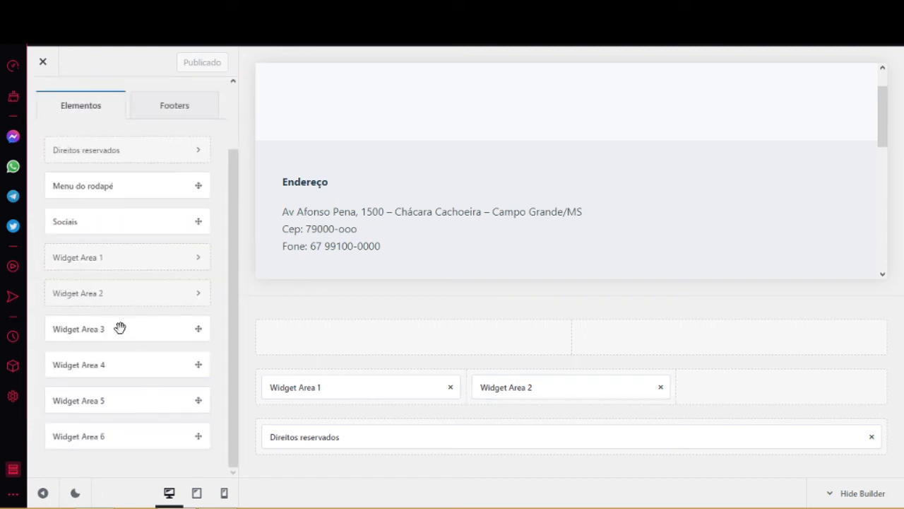
{"action": "left_click_drag", "start_coordinate": [120, 327], "coordinate": [789, 383]}
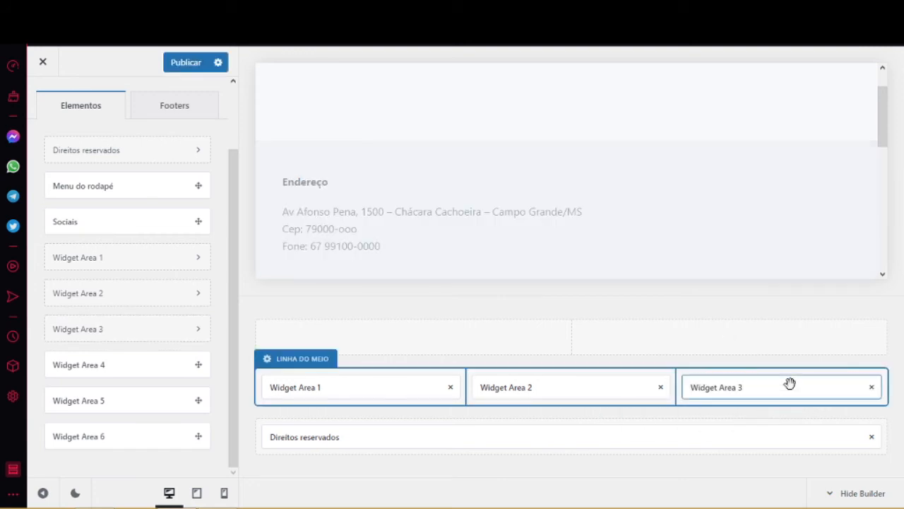
{"action": "left_click", "coordinate": [737, 390]}
{"action": "double_click", "coordinate": [739, 387]}
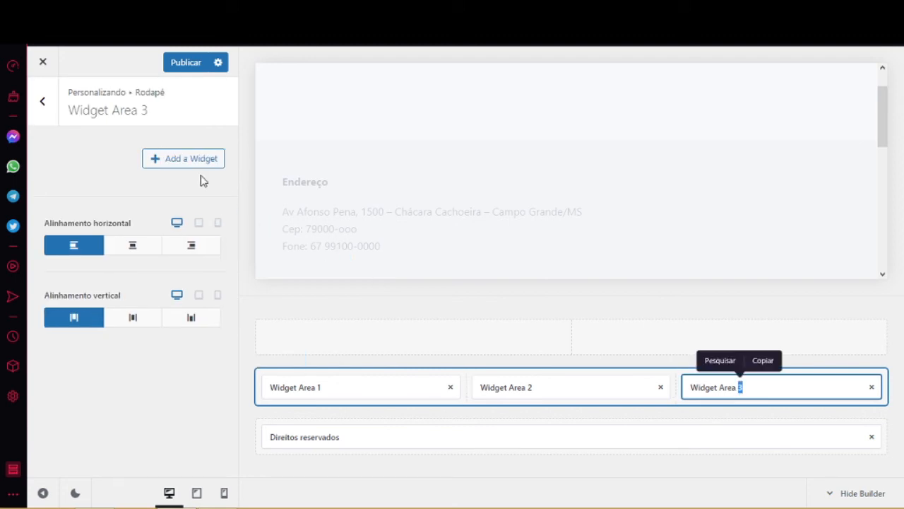
{"action": "left_click", "coordinate": [189, 161]}
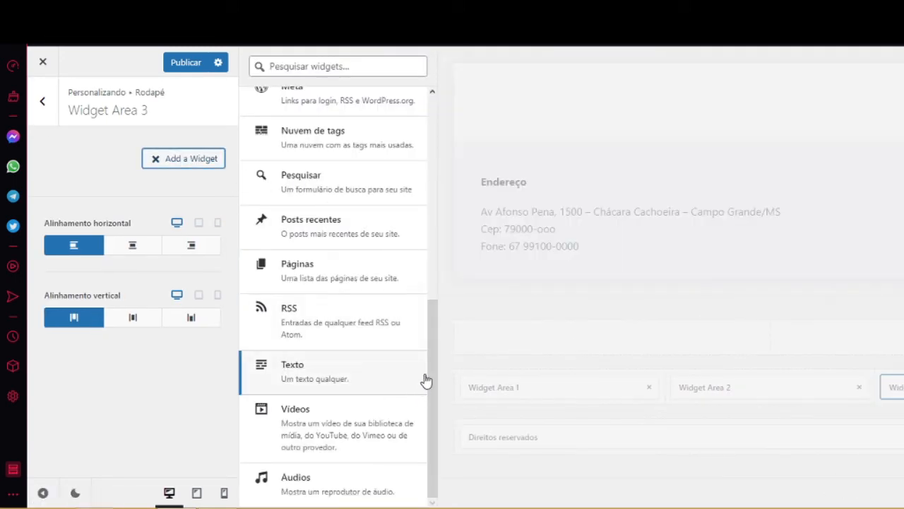
{"action": "mouse_move", "coordinate": [432, 373]}
{"action": "left_mouse_down"}
{"action": "mouse_move", "coordinate": [424, 161]}
{"action": "mouse_move", "coordinate": [416, 391]}
{"action": "mouse_move", "coordinate": [443, 306]}
{"action": "mouse_move", "coordinate": [426, 284]}
{"action": "mouse_move", "coordinate": [428, 145]}
{"action": "mouse_move", "coordinate": [499, 268]}
{"action": "mouse_move", "coordinate": [485, 299]}
{"action": "mouse_move", "coordinate": [434, 337]}
{"action": "mouse_move", "coordinate": [424, 372]}
{"action": "left_mouse_up"}
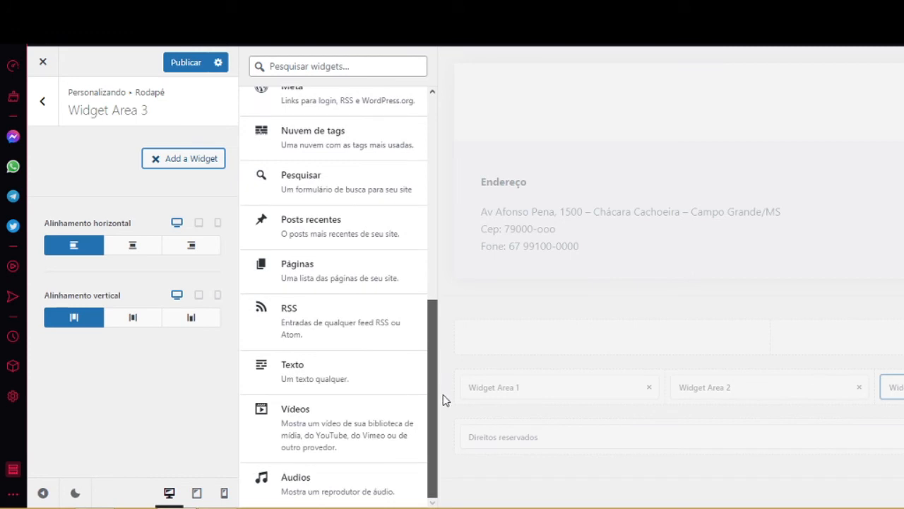
{"action": "left_click_drag", "start_coordinate": [433, 368], "coordinate": [430, 311]}
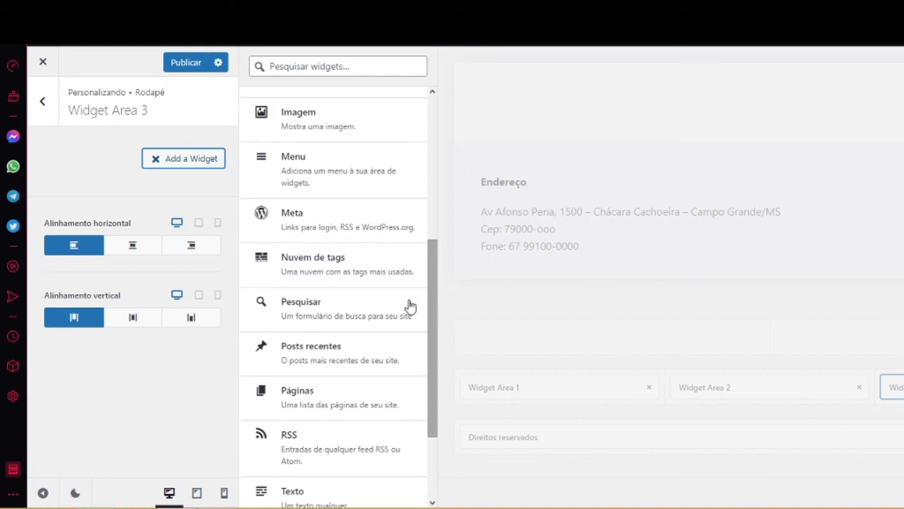
Add a Nuvem de tags widget titled 'Nossas tags' to Widget Area 3.
{"action": "left_click", "coordinate": [303, 263]}
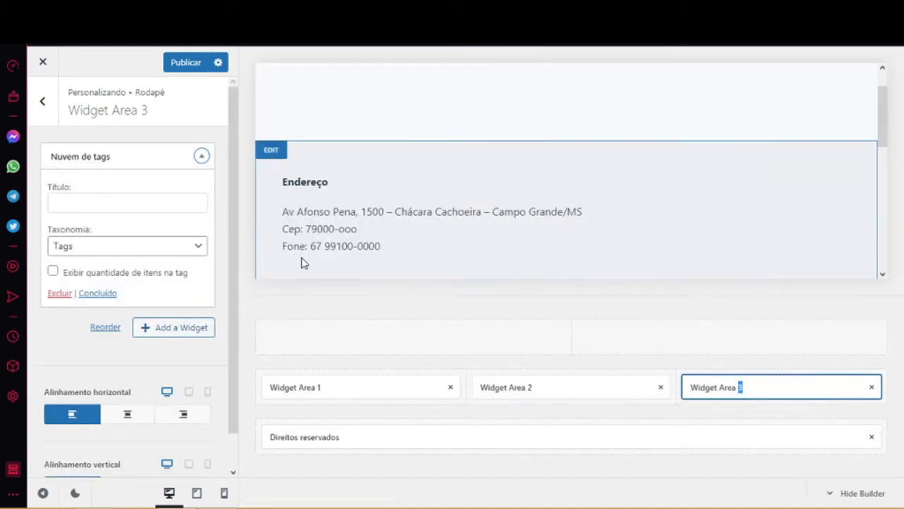
{"action": "left_click", "coordinate": [104, 202]}
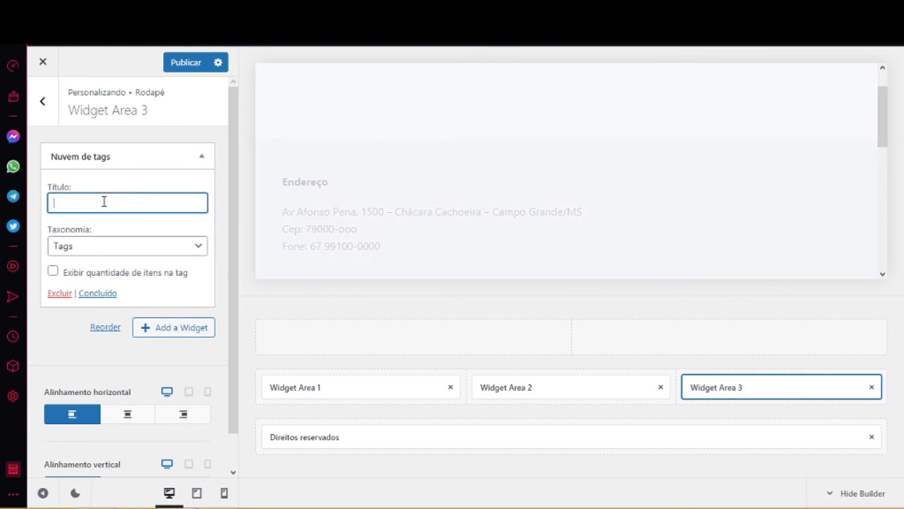
{"action": "type", "text": "Nossas t"}
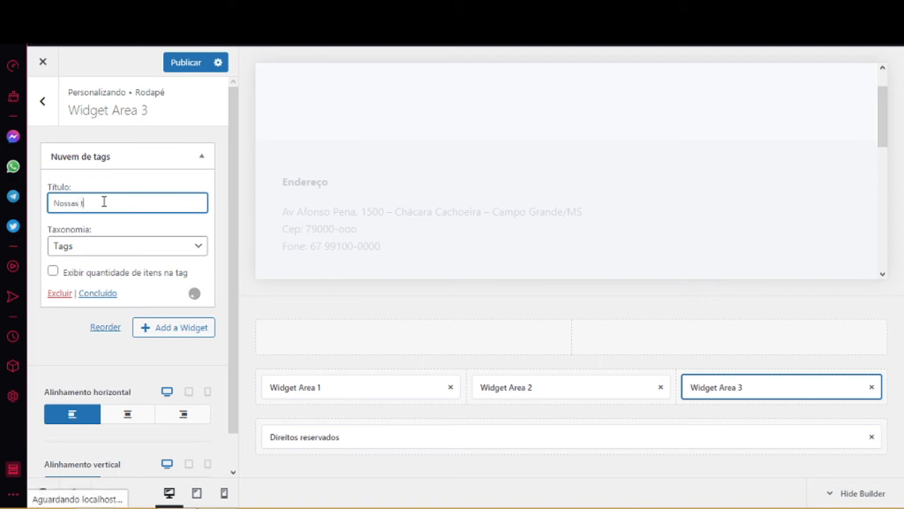
{"action": "type", "text": "ags"}
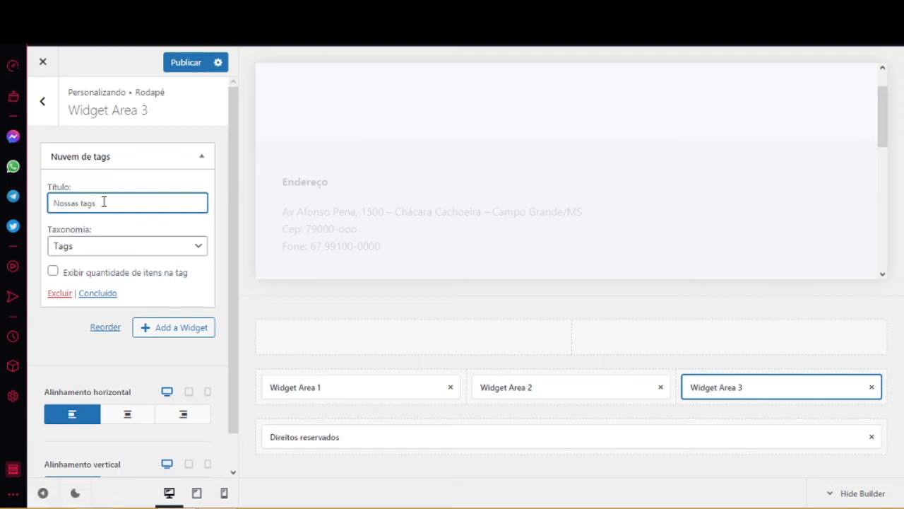
{"action": "left_click", "coordinate": [102, 297]}
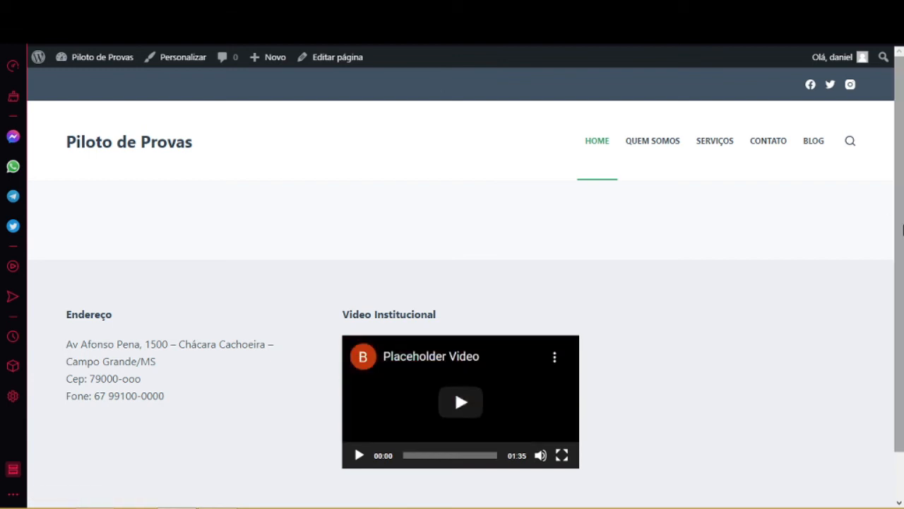
Scroll the live footer, then go back to the Customizer's Widget Area 3 panel.
{"action": "left_click_drag", "start_coordinate": [903, 230], "coordinate": [903, 311]}
{"action": "scroll", "coordinate": [903, 311], "scroll_direction": "up", "scroll_amount": 1}
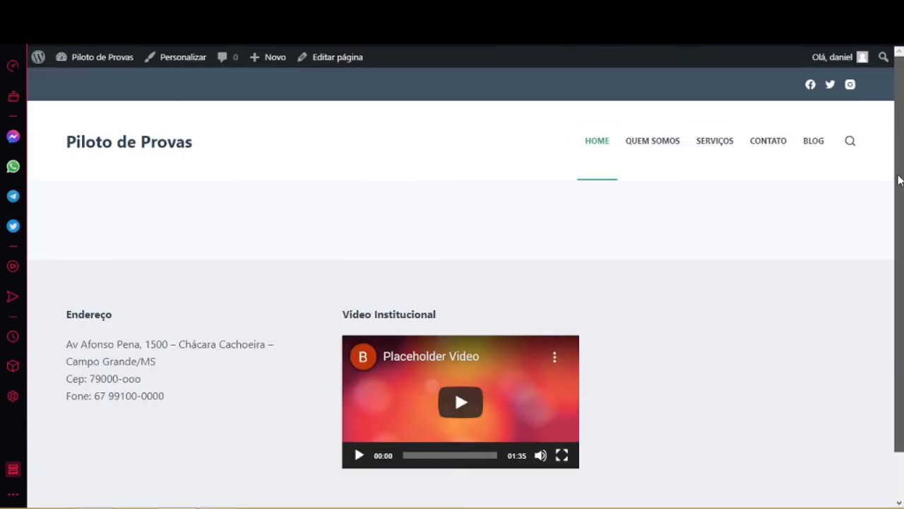
{"action": "key", "text": "alt+Left"}
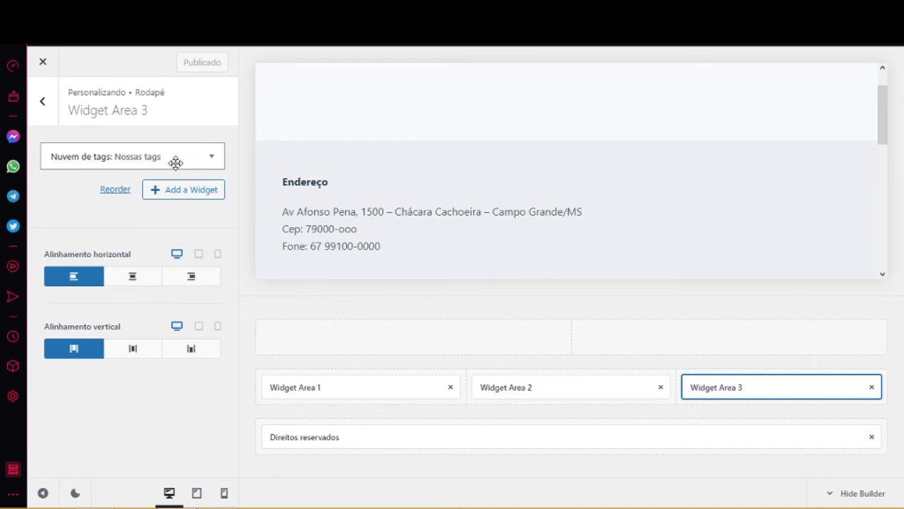
Remove the Nossas tags tag cloud from Widget Area 3.
{"action": "double_click", "coordinate": [726, 386]}
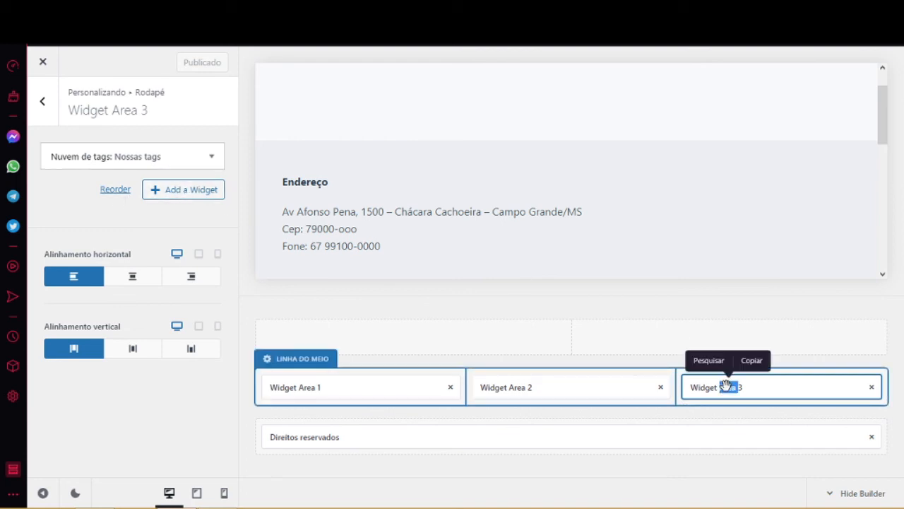
{"action": "left_click", "coordinate": [166, 157]}
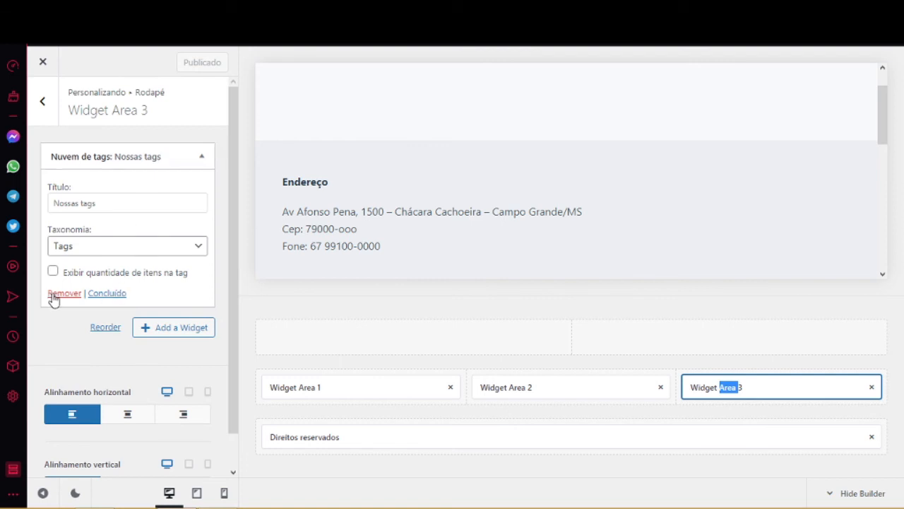
{"action": "left_click", "coordinate": [64, 293]}
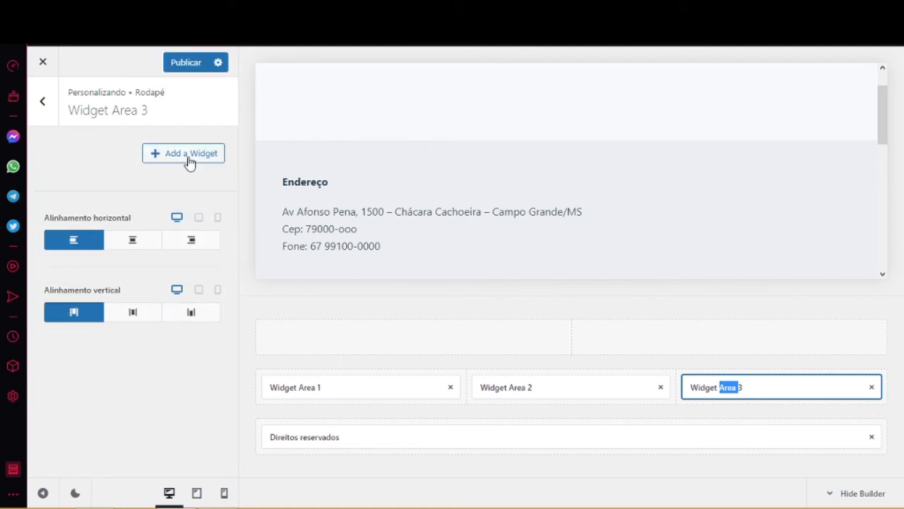
Add a Páginas widget titled 'Links rápidos' to Widget Area 3.
{"action": "left_click", "coordinate": [189, 154]}
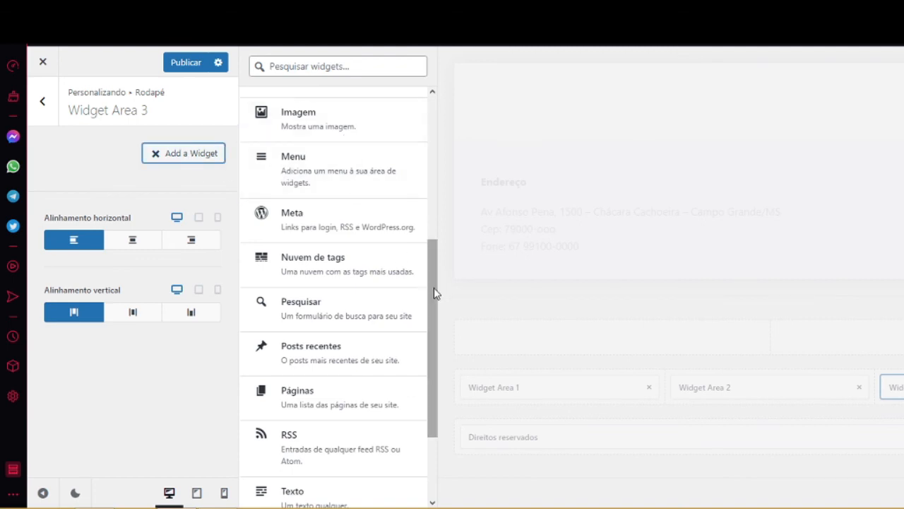
{"action": "left_click_drag", "start_coordinate": [434, 288], "coordinate": [313, 286]}
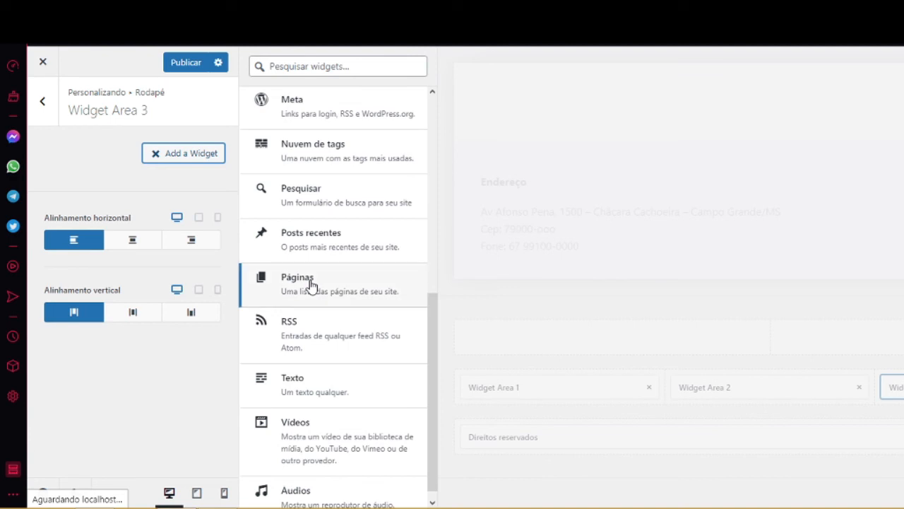
{"action": "left_click", "coordinate": [313, 287]}
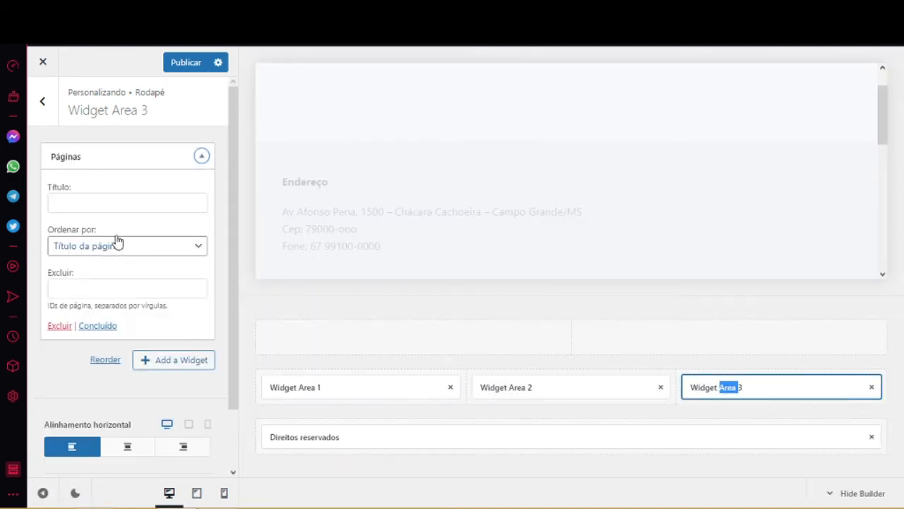
{"action": "left_click", "coordinate": [107, 195]}
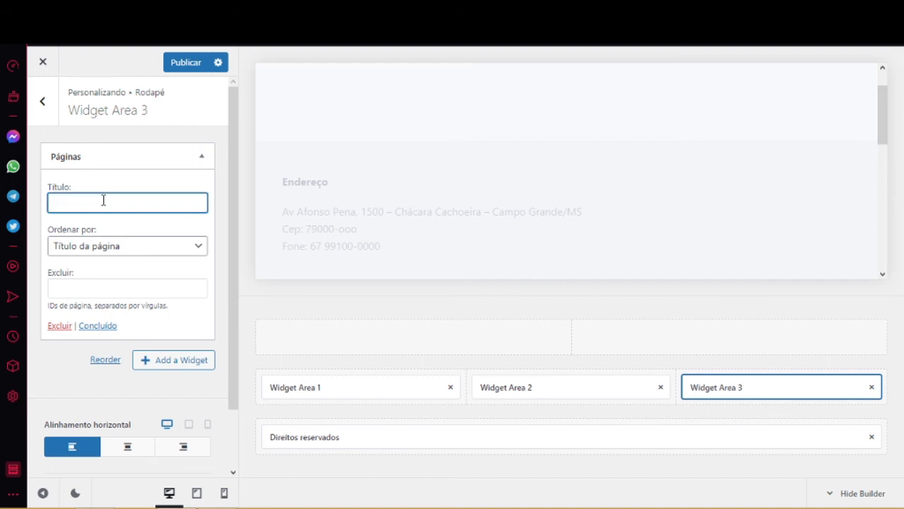
{"action": "type", "text": "Link"}
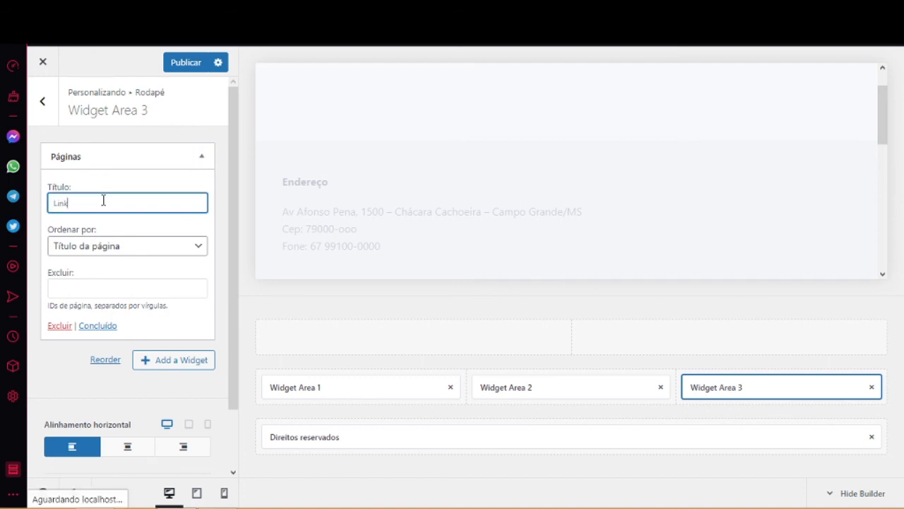
{"action": "type", "text": "s r"}
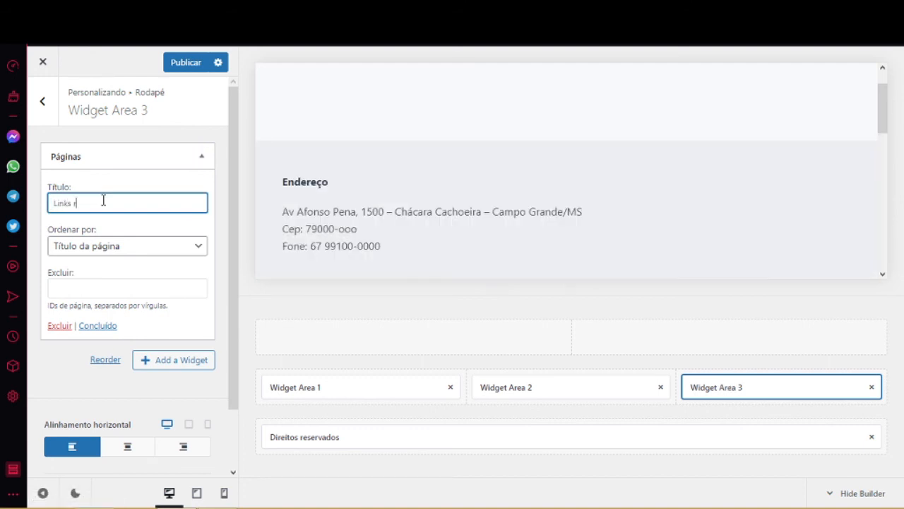
{"action": "type", "text": "ápidos"}
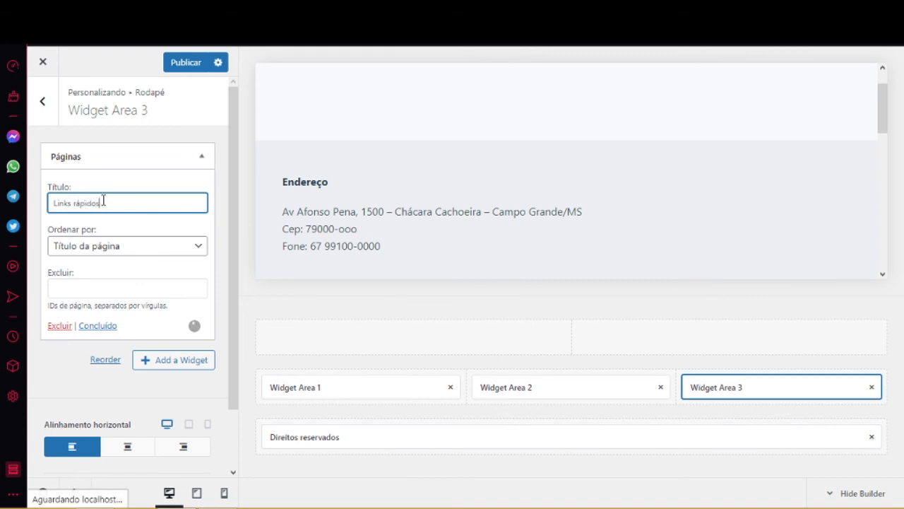
{"action": "left_click", "coordinate": [98, 326]}
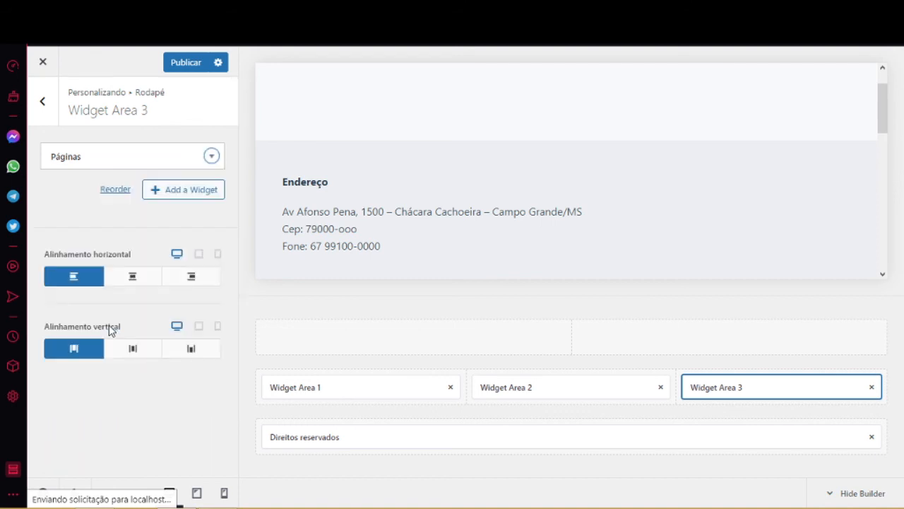
Publish the footer with its new Links rápidos column.
{"action": "left_click", "coordinate": [173, 67]}
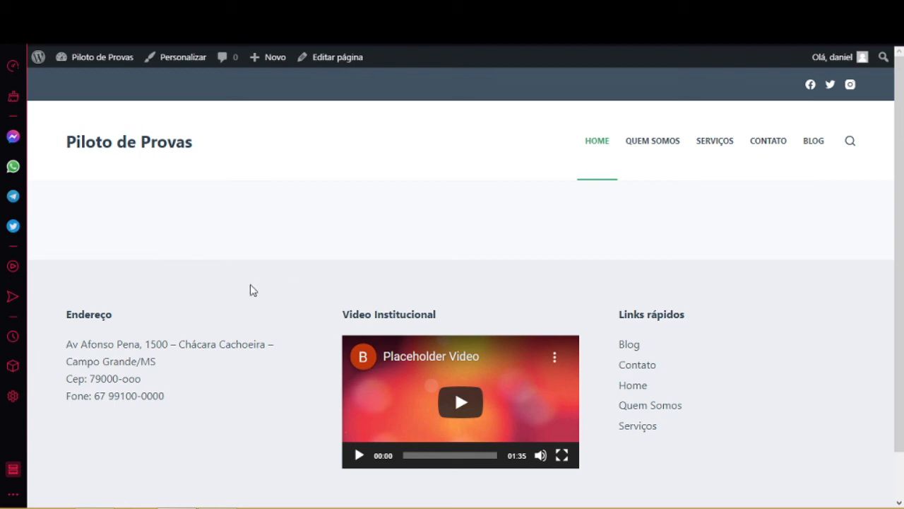
{"action": "left_click_drag", "start_coordinate": [900, 231], "coordinate": [902, 320]}
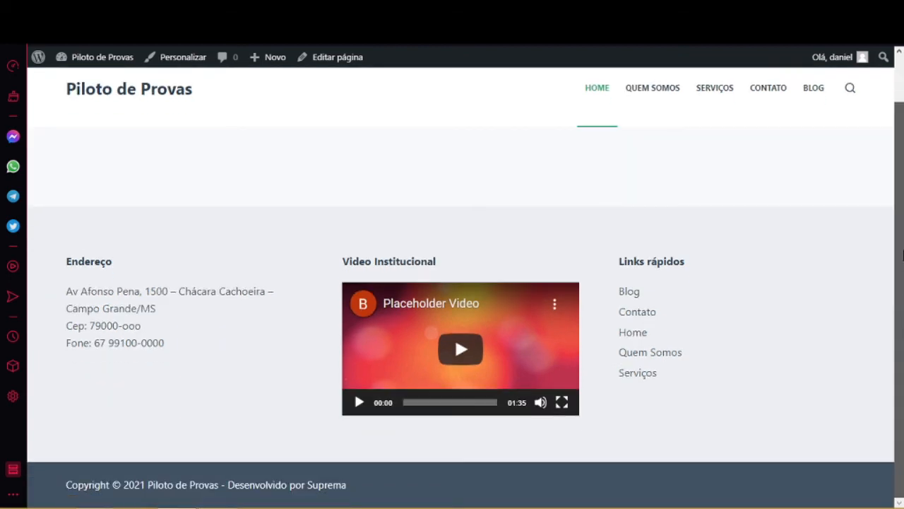
{"action": "left_click_drag", "start_coordinate": [903, 255], "coordinate": [903, 236]}
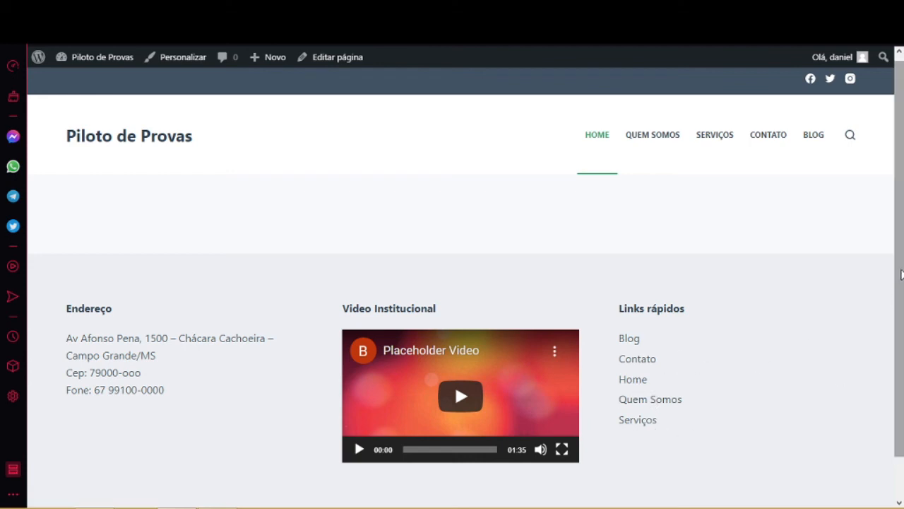
{"action": "left_click_drag", "start_coordinate": [901, 276], "coordinate": [903, 237]}
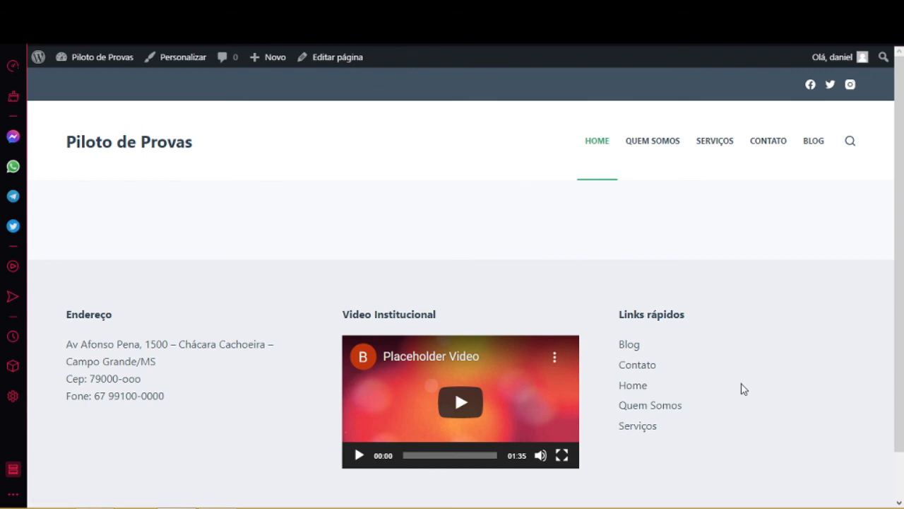
{"action": "scroll", "coordinate": [901, 321], "scroll_direction": "down", "scroll_amount": 1}
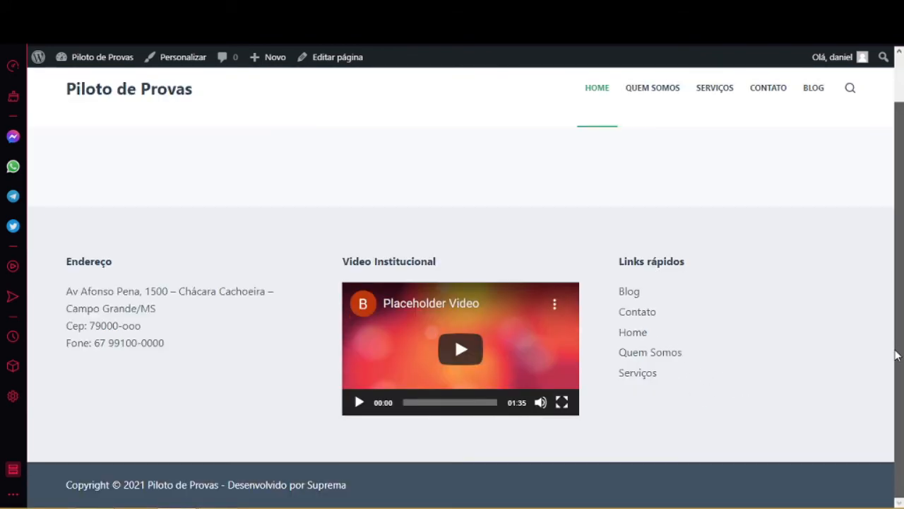
{"action": "scroll", "coordinate": [902, 342], "scroll_direction": "up", "scroll_amount": 1}
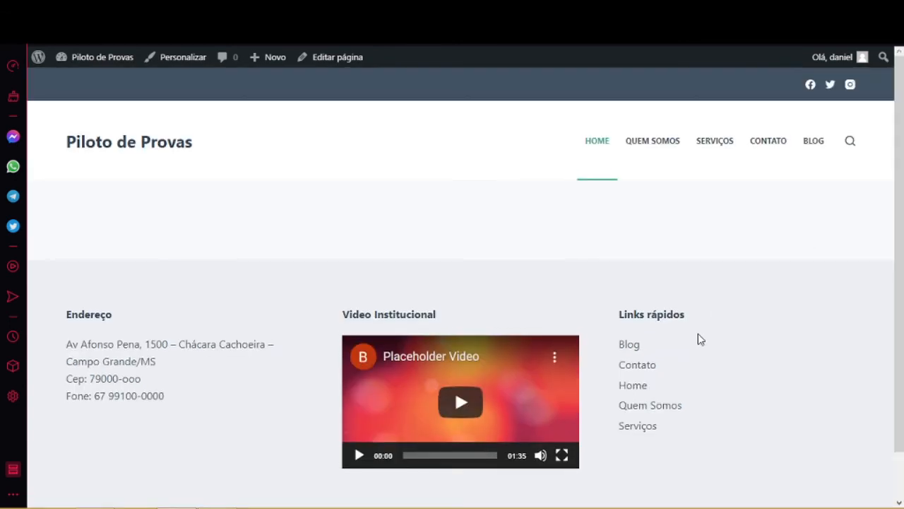